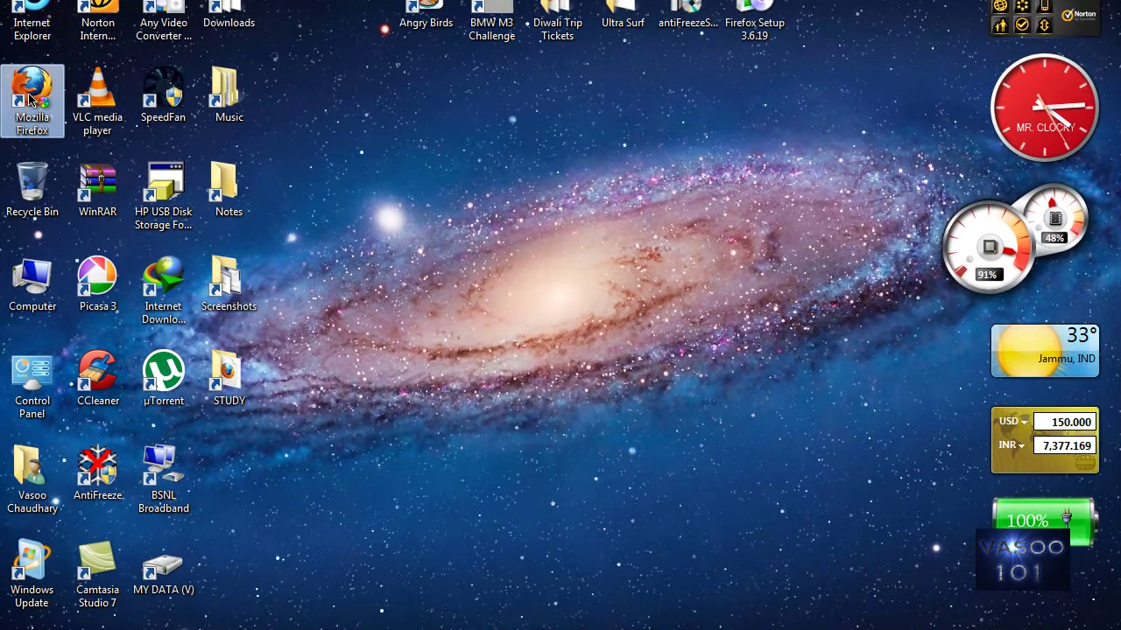
# Step: Launch the installed Firefox, view its version information, then close that window
pyautogui.doubleClick(31, 99)
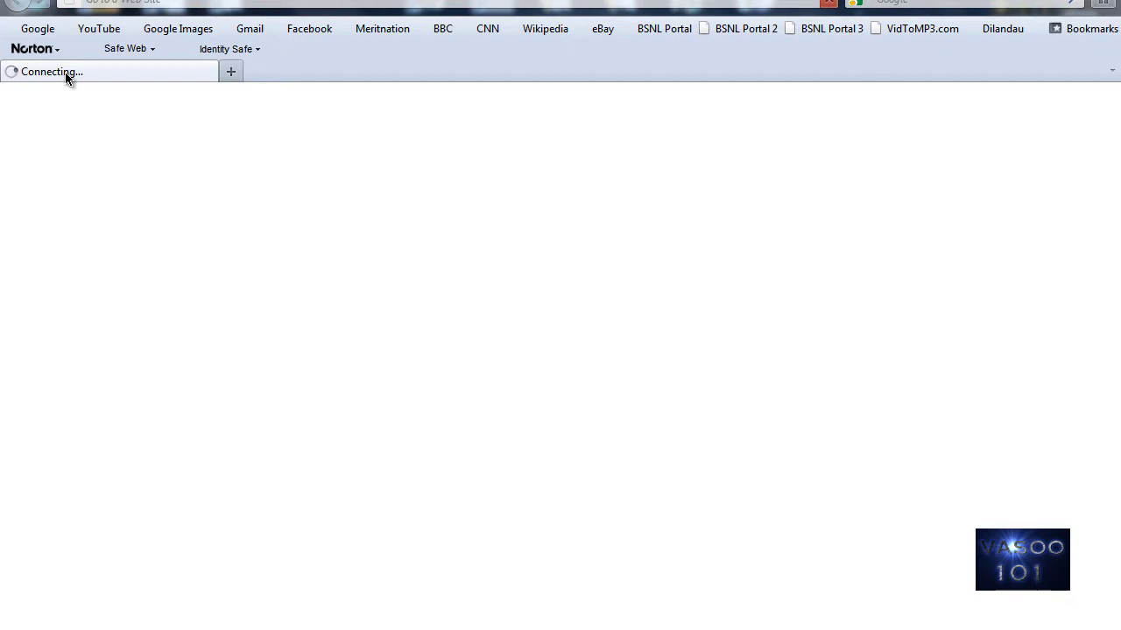
pyautogui.click(35, 2)
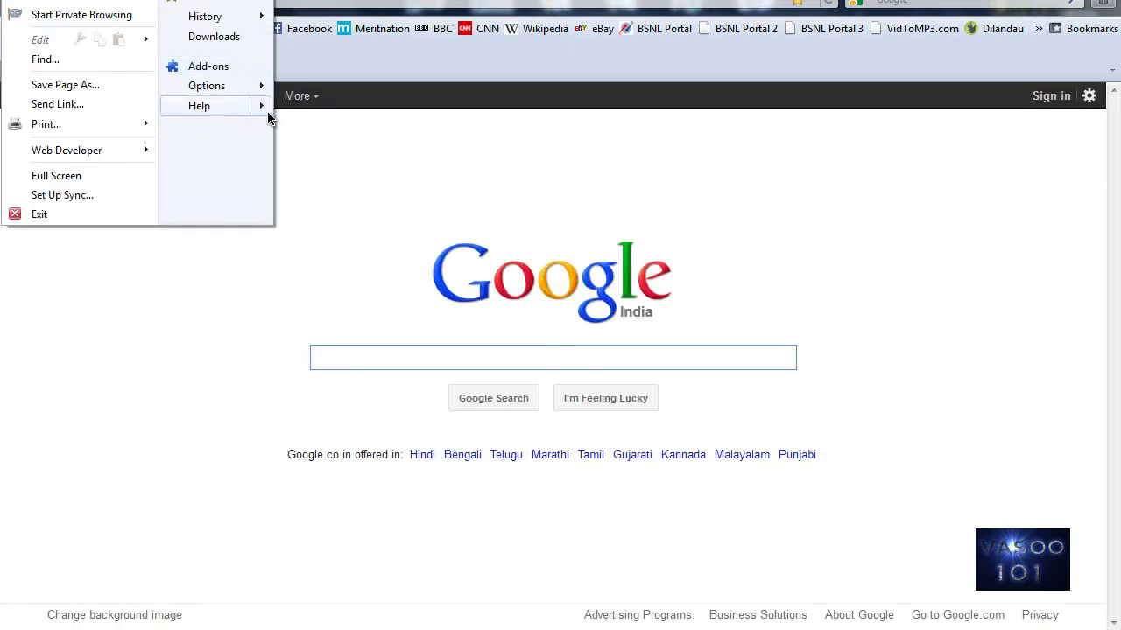
pyautogui.moveTo(265, 107)
pyautogui.click(325, 216)
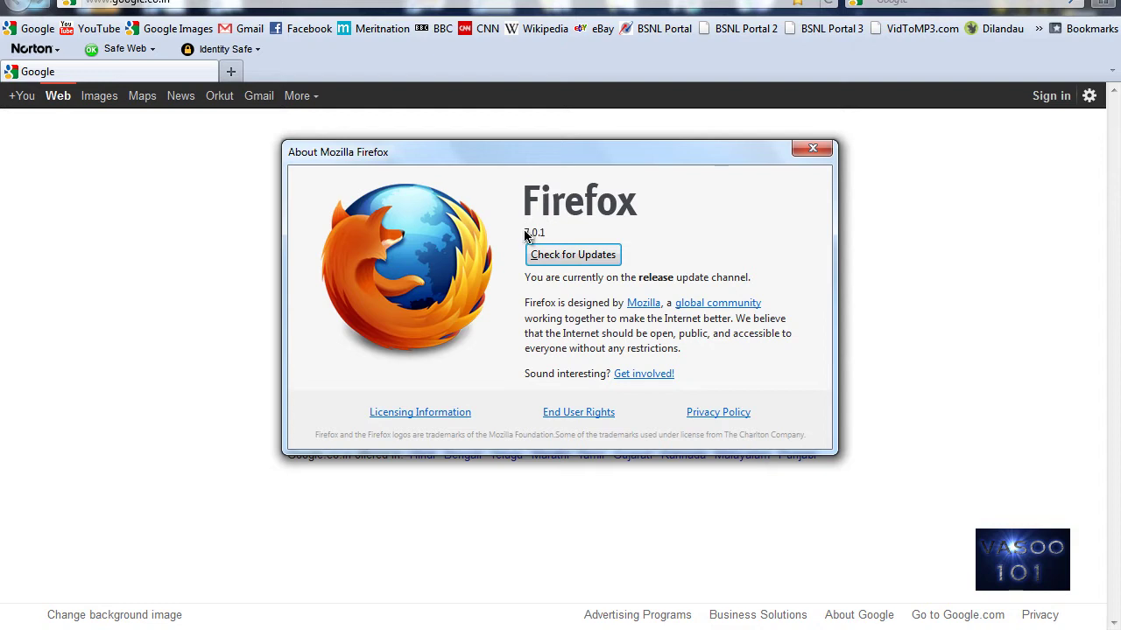
pyautogui.click(813, 149)
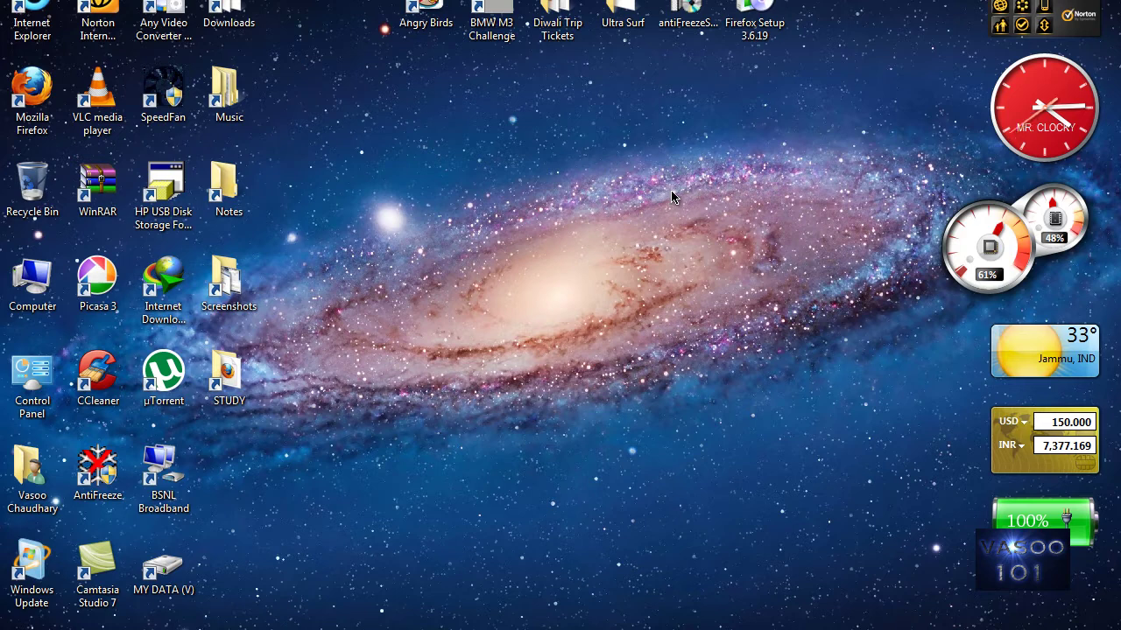
# Step: Move the Firefox Setup 3.6.19 installer to mid-desktop and run it
pyautogui.moveTo(773, 18); pyautogui.dragTo(511, 206)
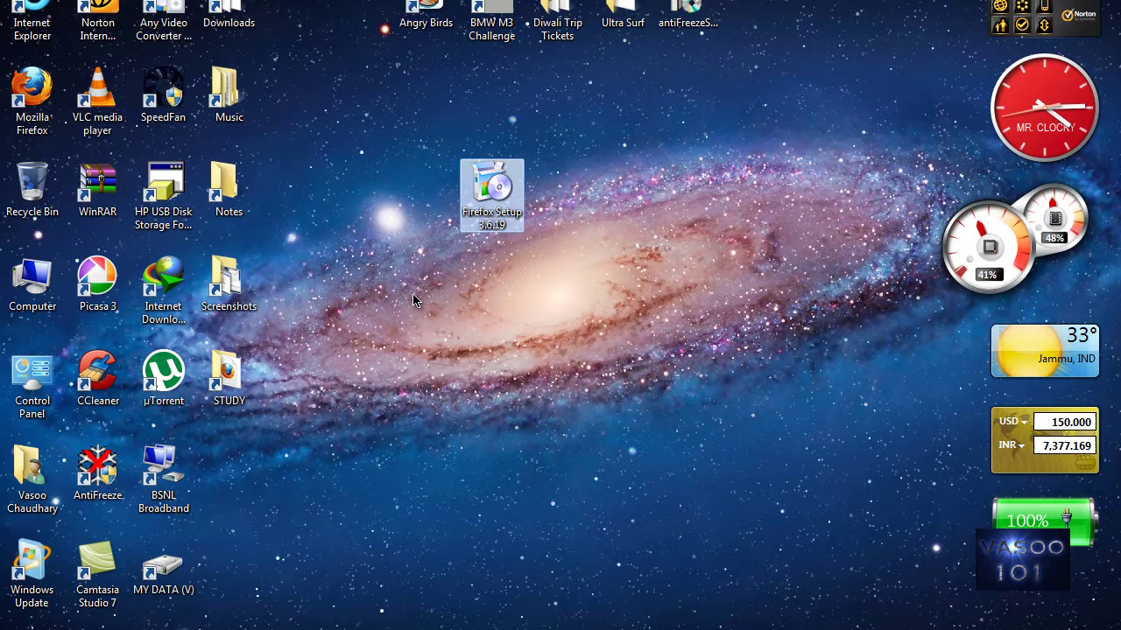
pyautogui.moveTo(493, 198)
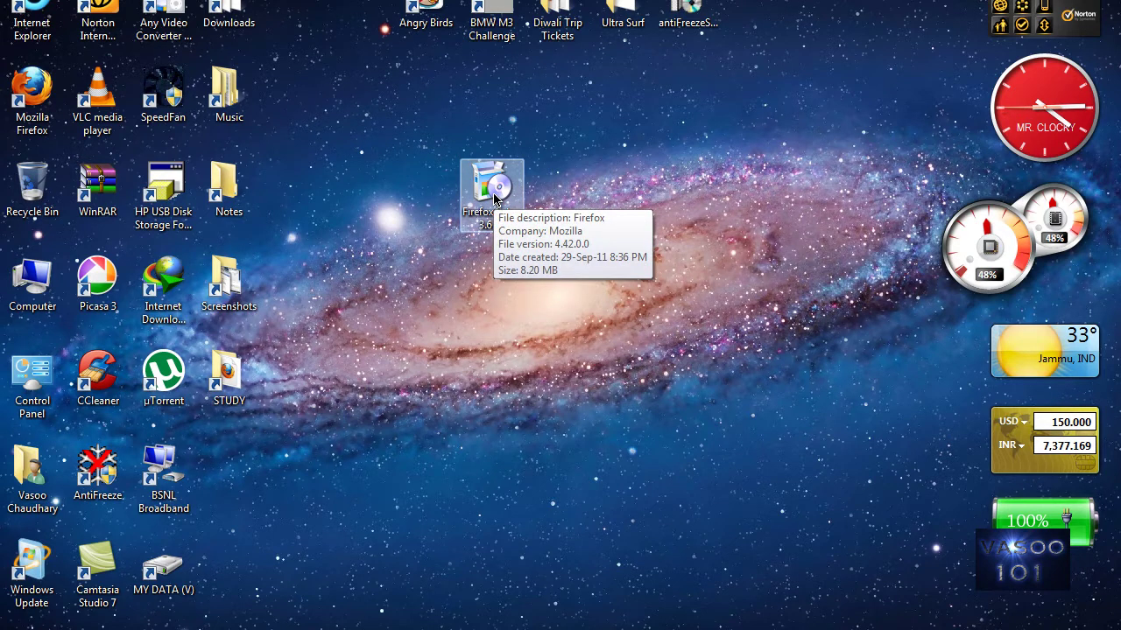
pyautogui.doubleClick(494, 199)
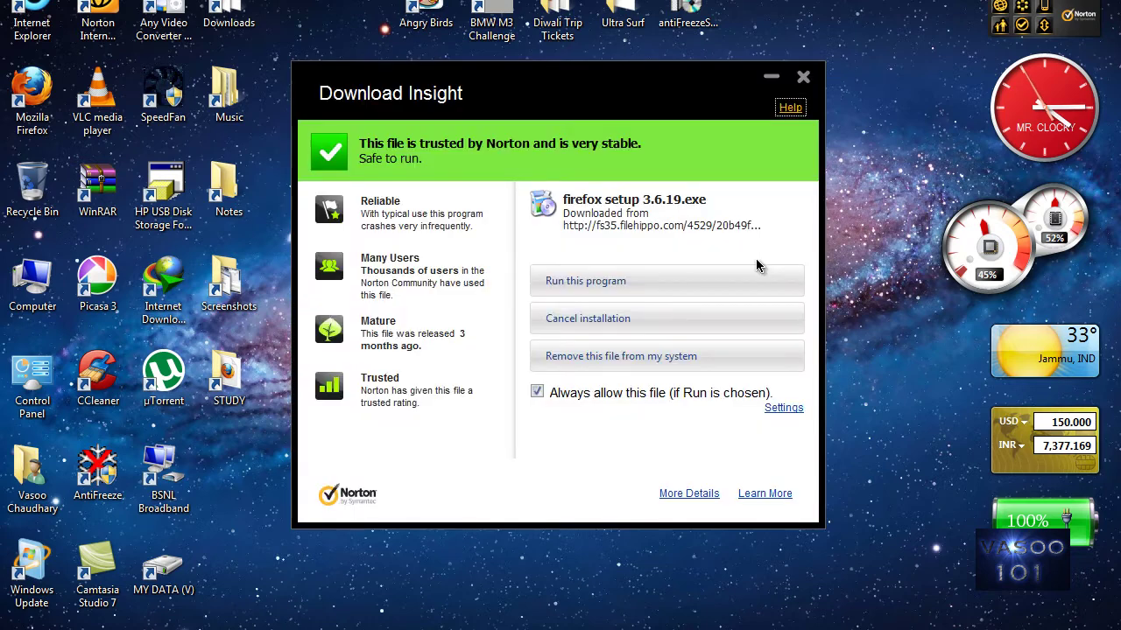
# Step: Let the installer run past Norton's check, skip the welcome page, and choose Custom setup
pyautogui.click(612, 285)
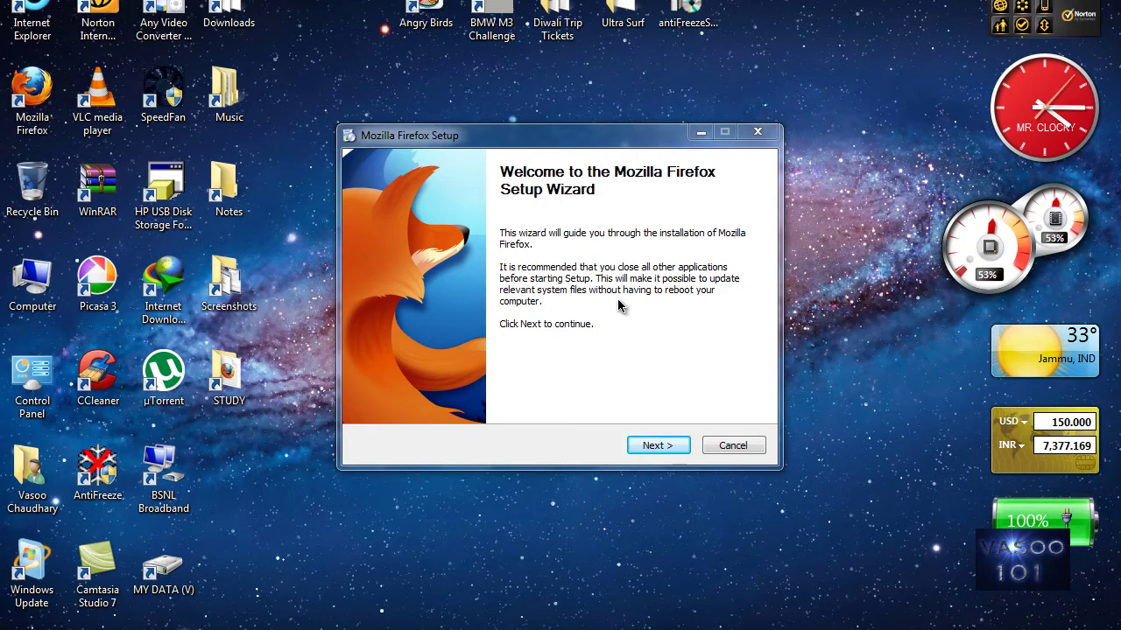
pyautogui.click(655, 442)
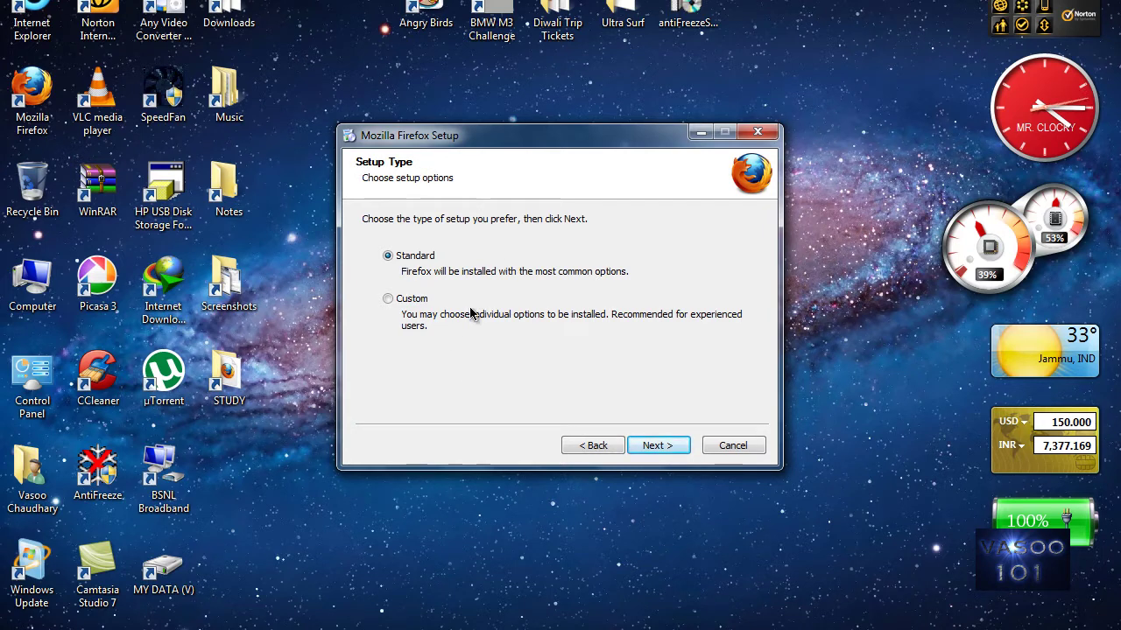
pyautogui.click(405, 303)
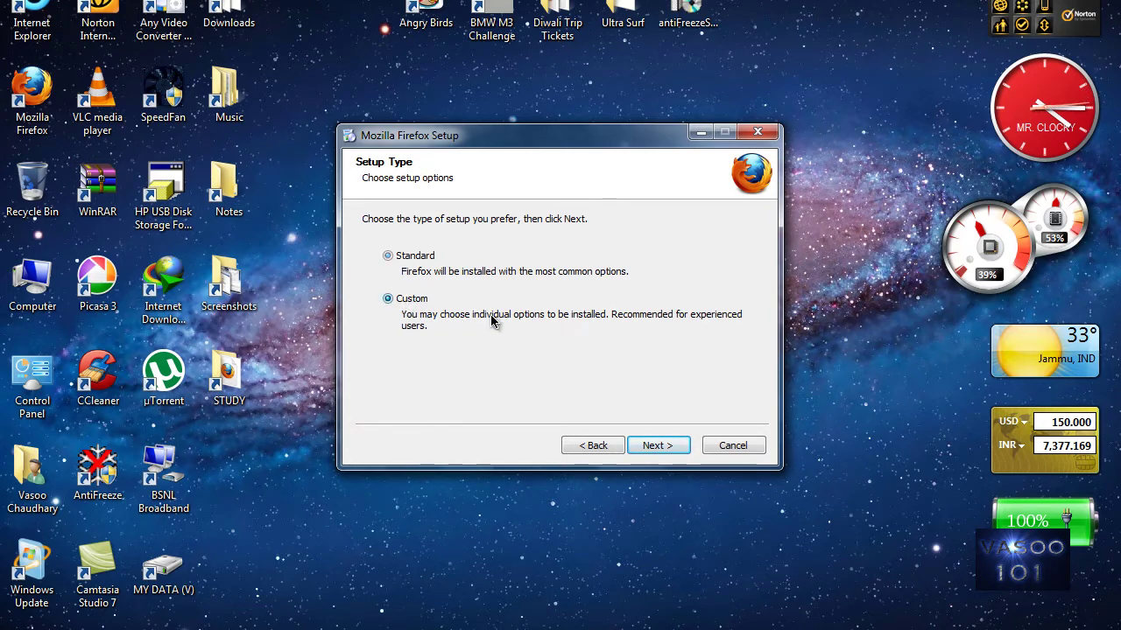
pyautogui.click(656, 445)
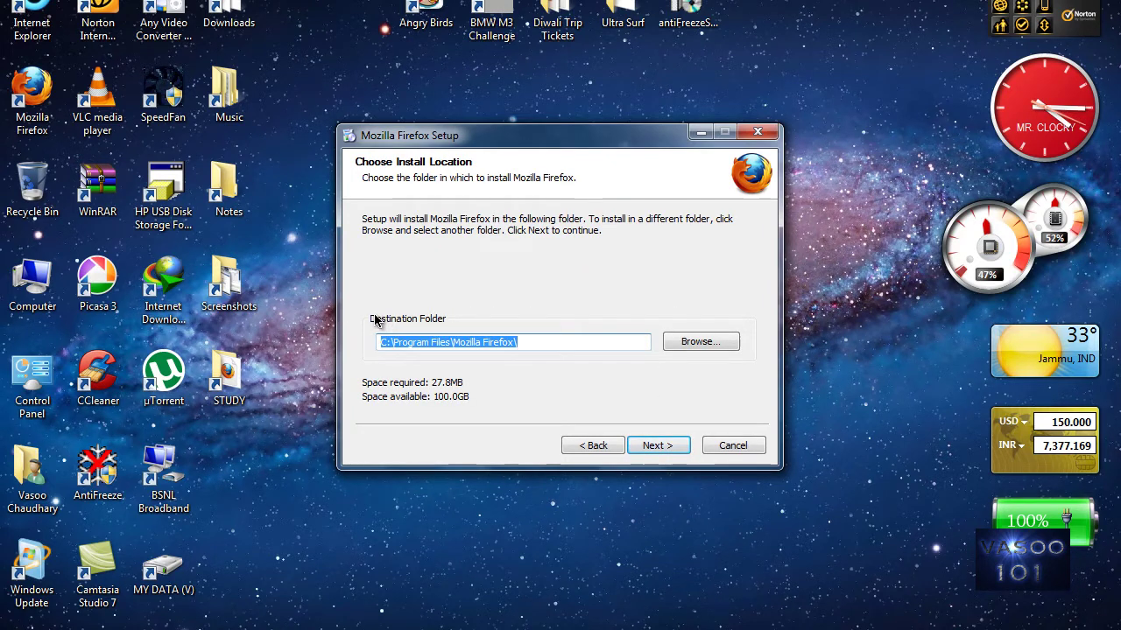
# Step: Browse for a different install folder and expand the WINDOWS (C:) drive
pyautogui.click(680, 341)
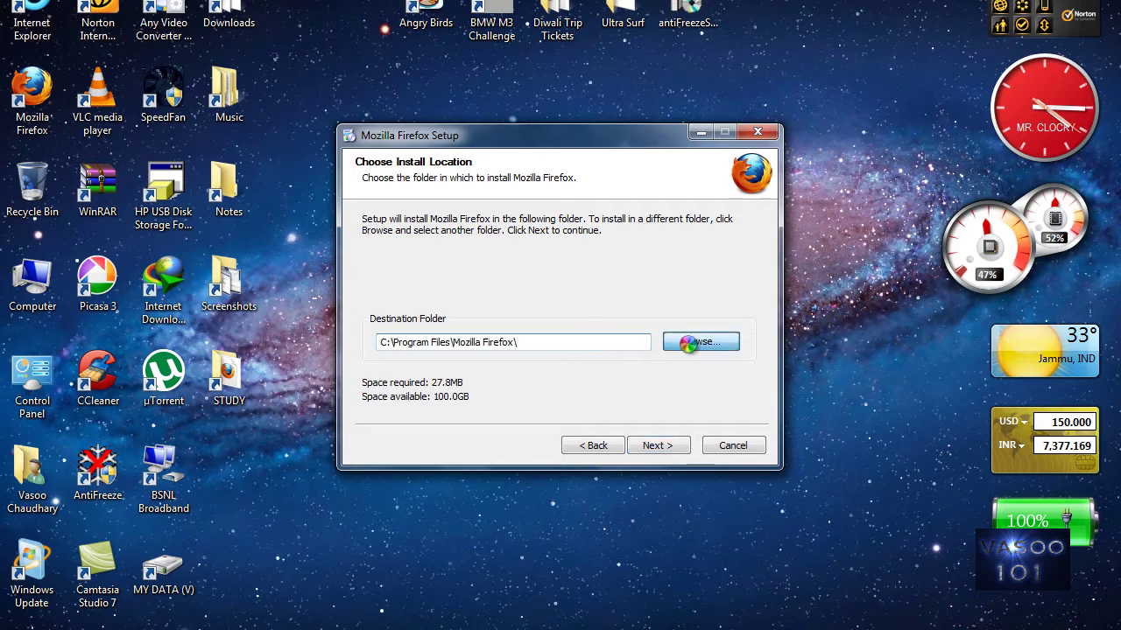
pyautogui.moveTo(677, 253); pyautogui.dragTo(677, 271)
pyautogui.click(464, 261)
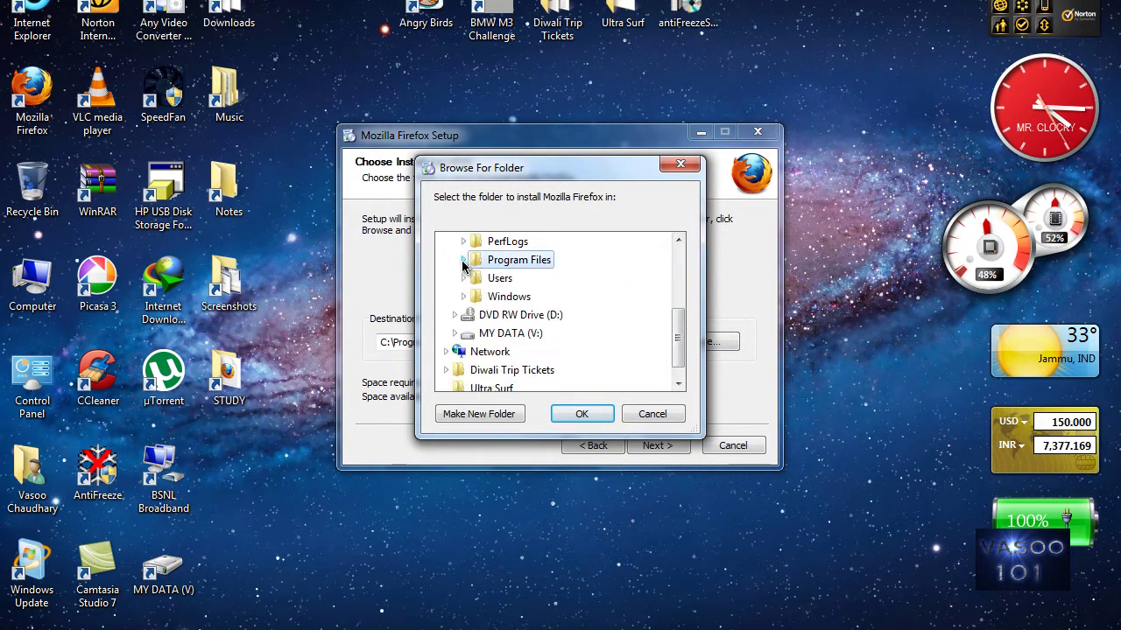
pyautogui.scroll(1, 658, 305)
pyautogui.scroll(3, 525, 317)
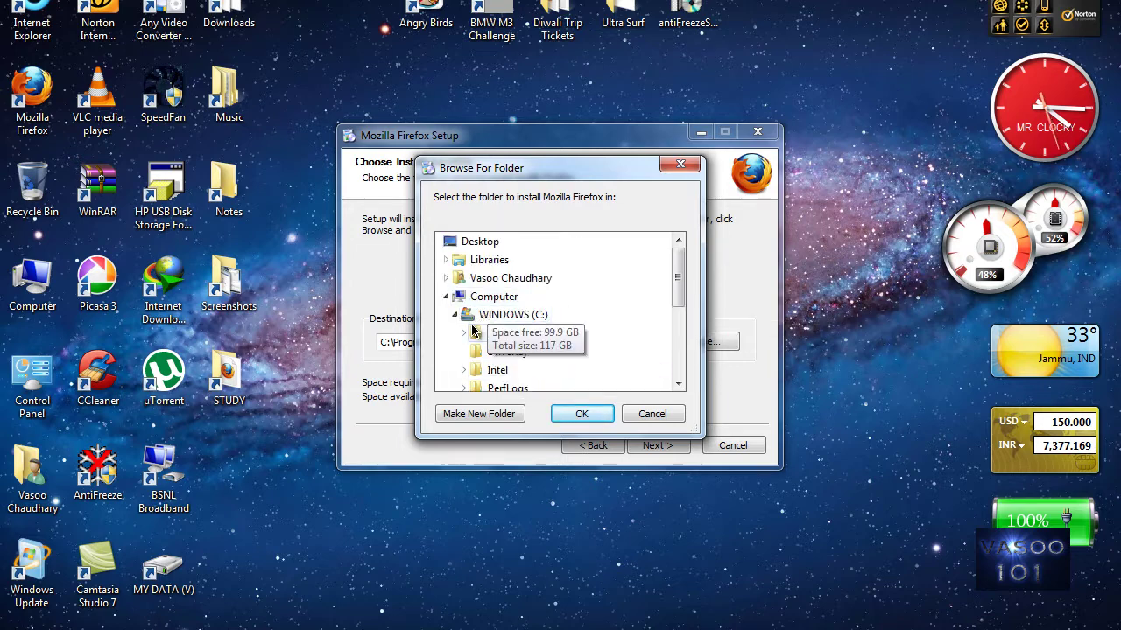
pyautogui.click(454, 315)
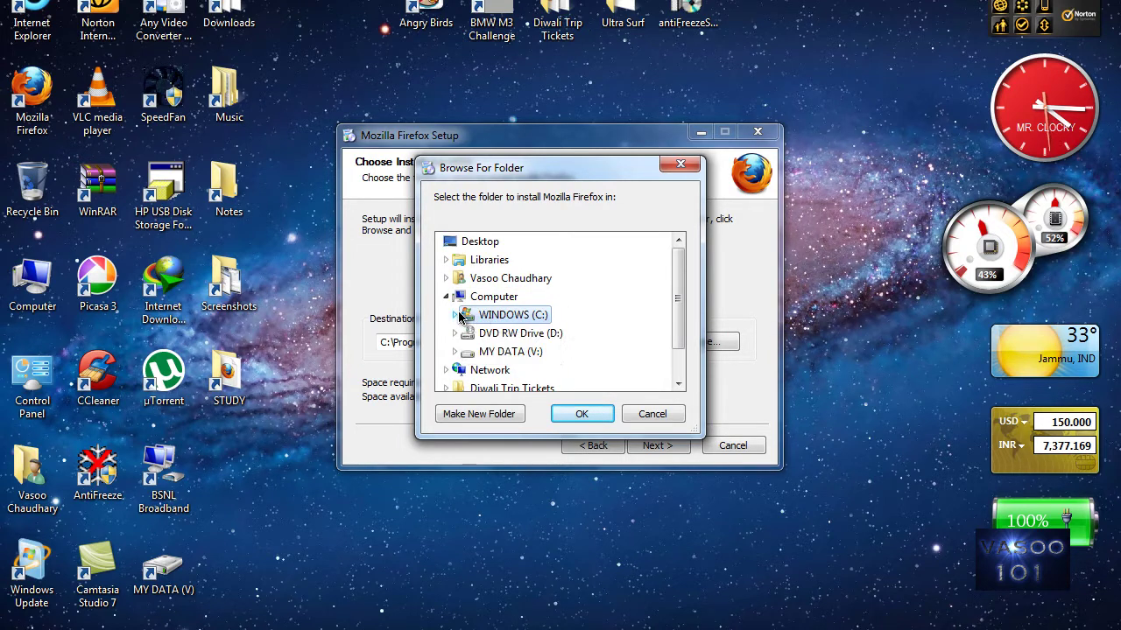
pyautogui.click(454, 315)
# Step: Create a folder named 'Old Firefox' on C: and accept it as the destination
pyautogui.click(474, 414)
pyautogui.press('BackSpace')
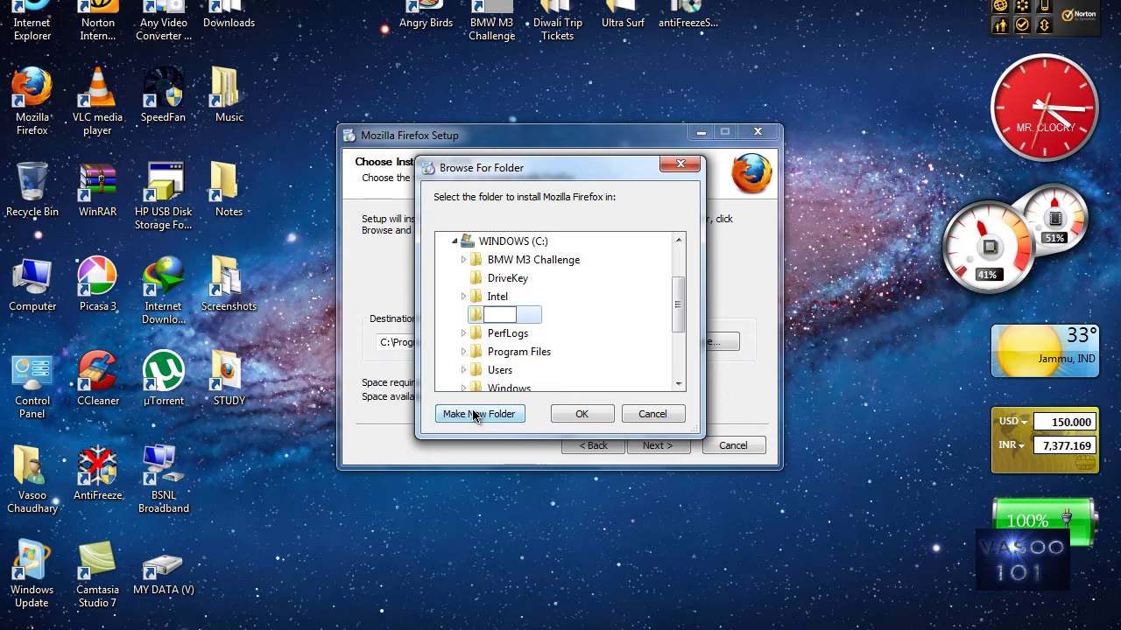
pyautogui.write('Old')
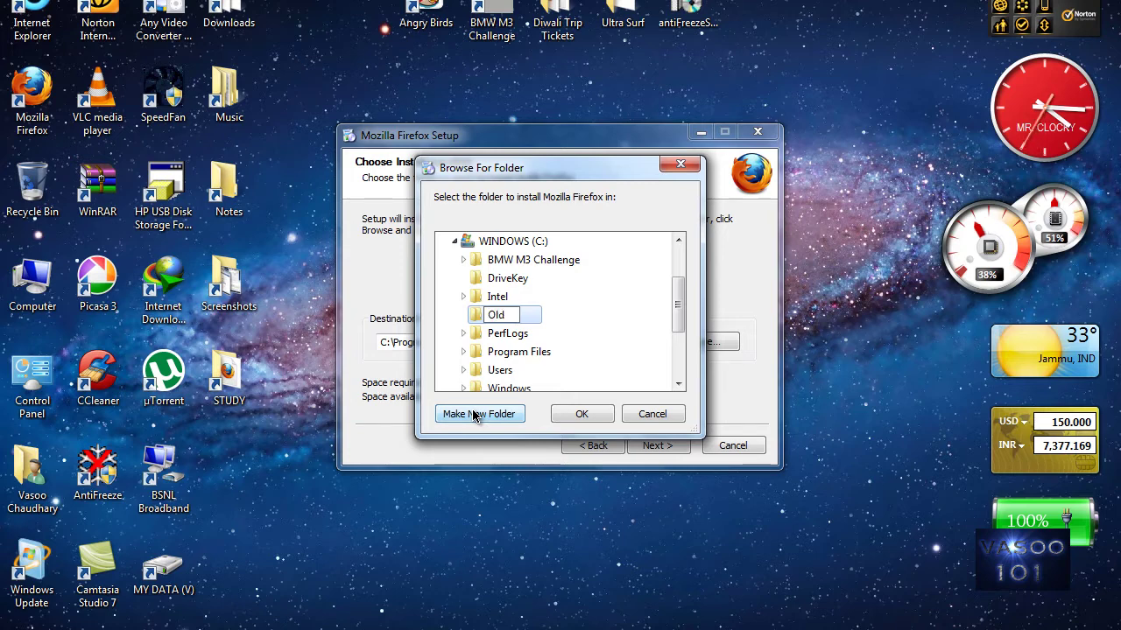
pyautogui.write(' Firefox')
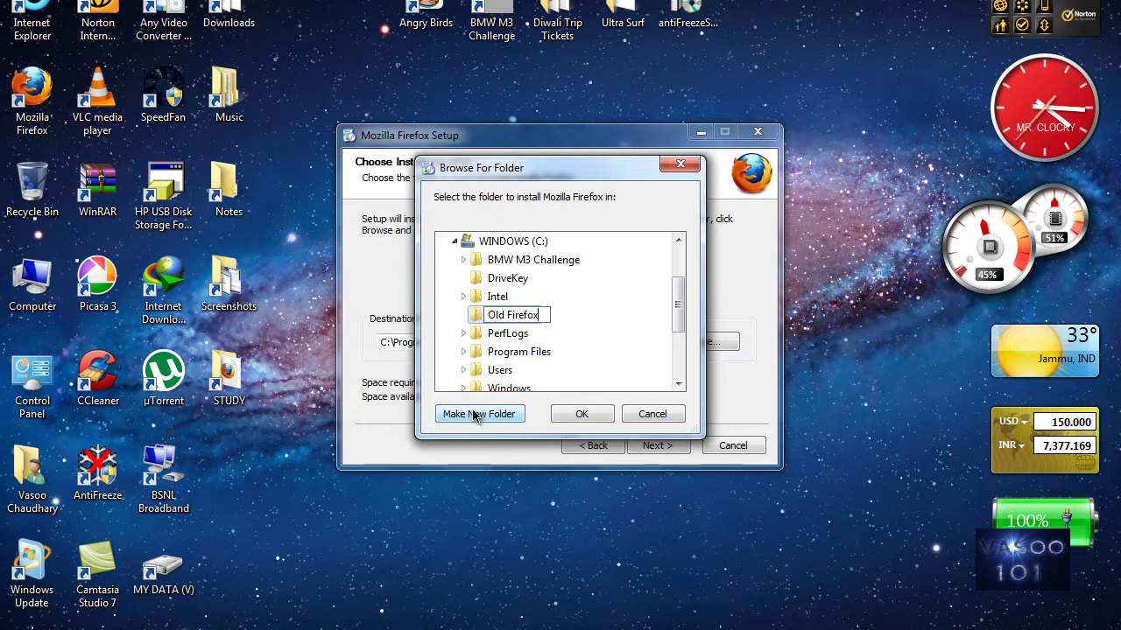
pyautogui.press('Return')
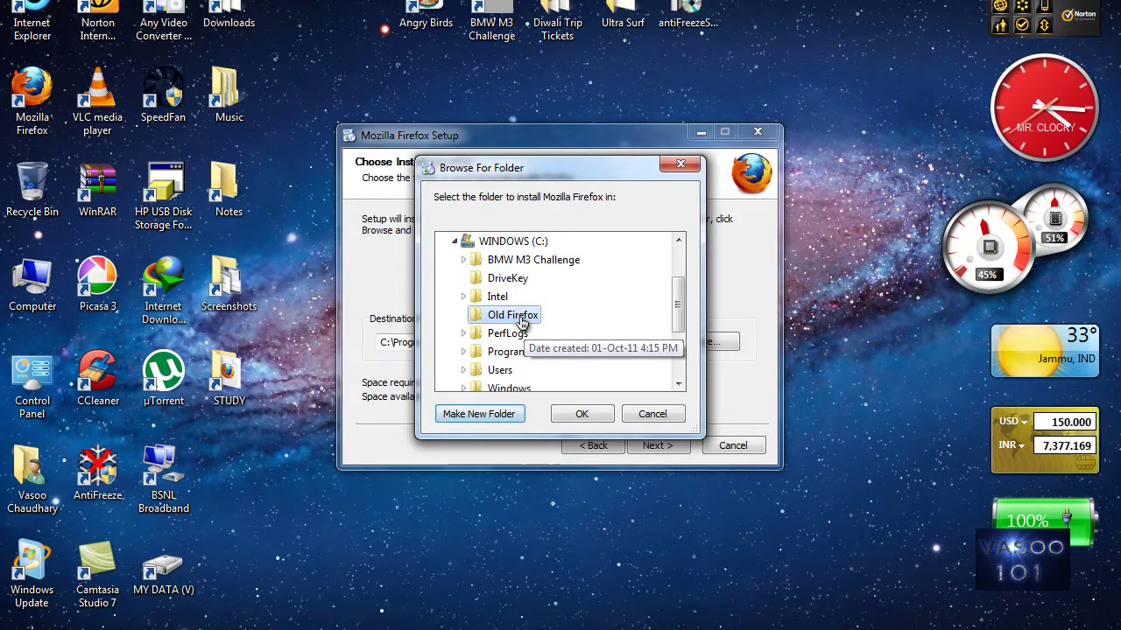
pyautogui.click(592, 414)
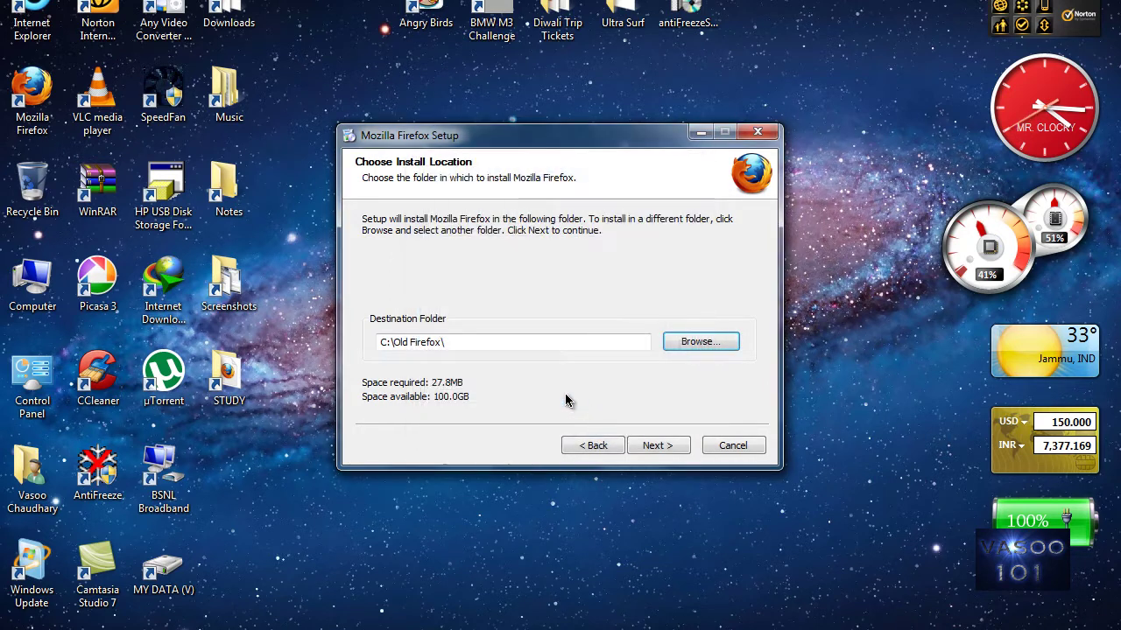
# Step: Turn off the Desktop, Start Menu and Quick Launch shortcuts, then install Firefox 3.6.19
pyautogui.click(663, 448)
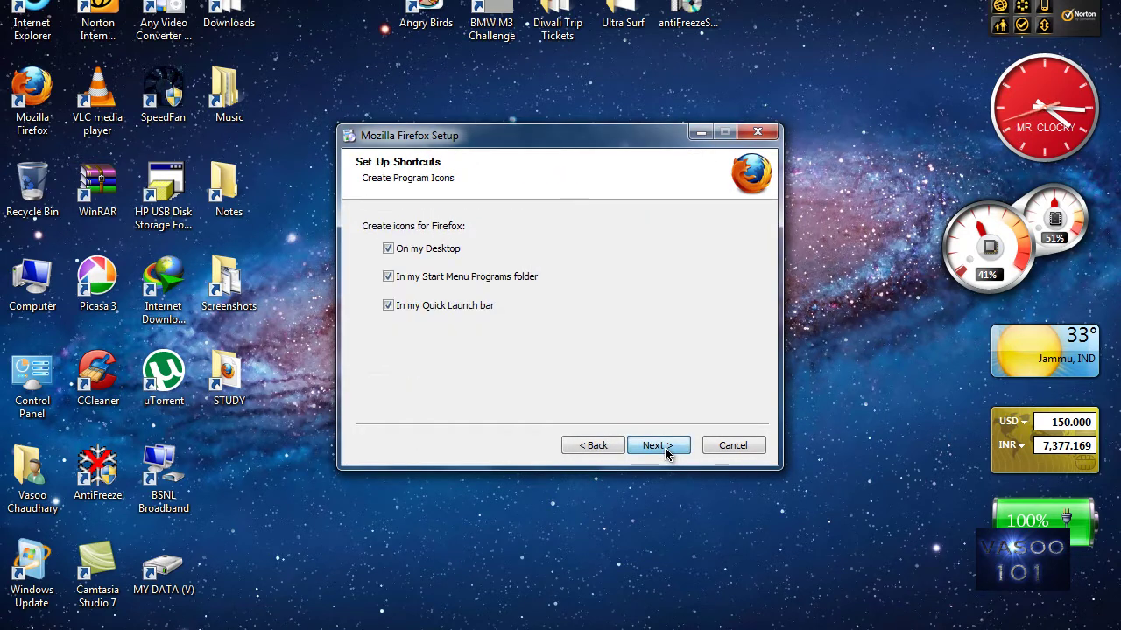
pyautogui.click(388, 249)
pyautogui.click(387, 276)
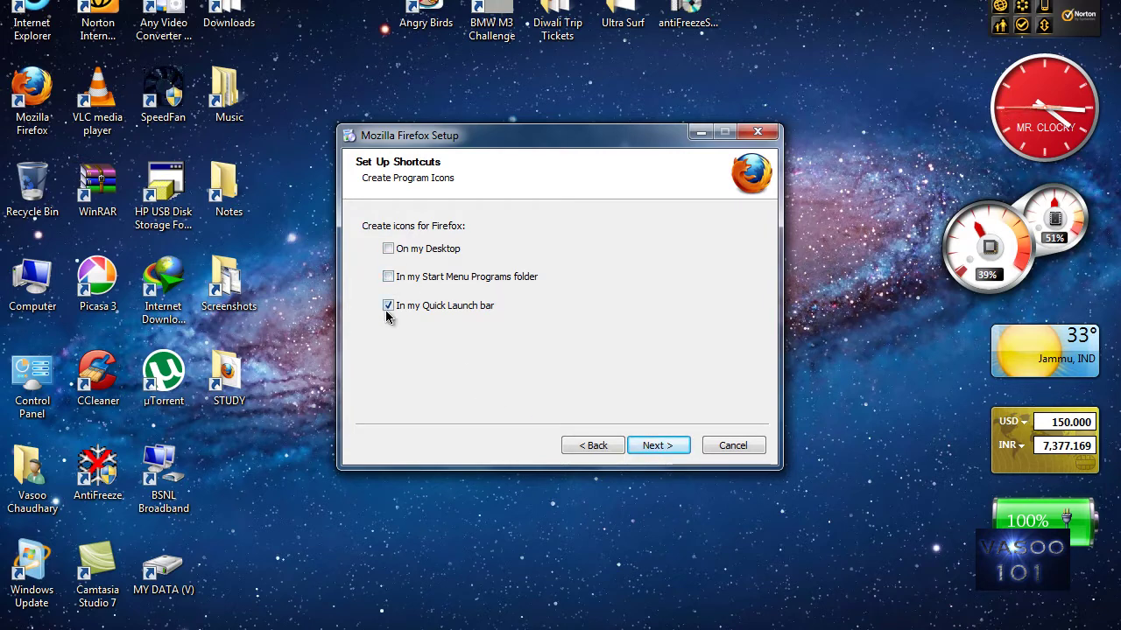
pyautogui.click(388, 305)
pyautogui.click(643, 446)
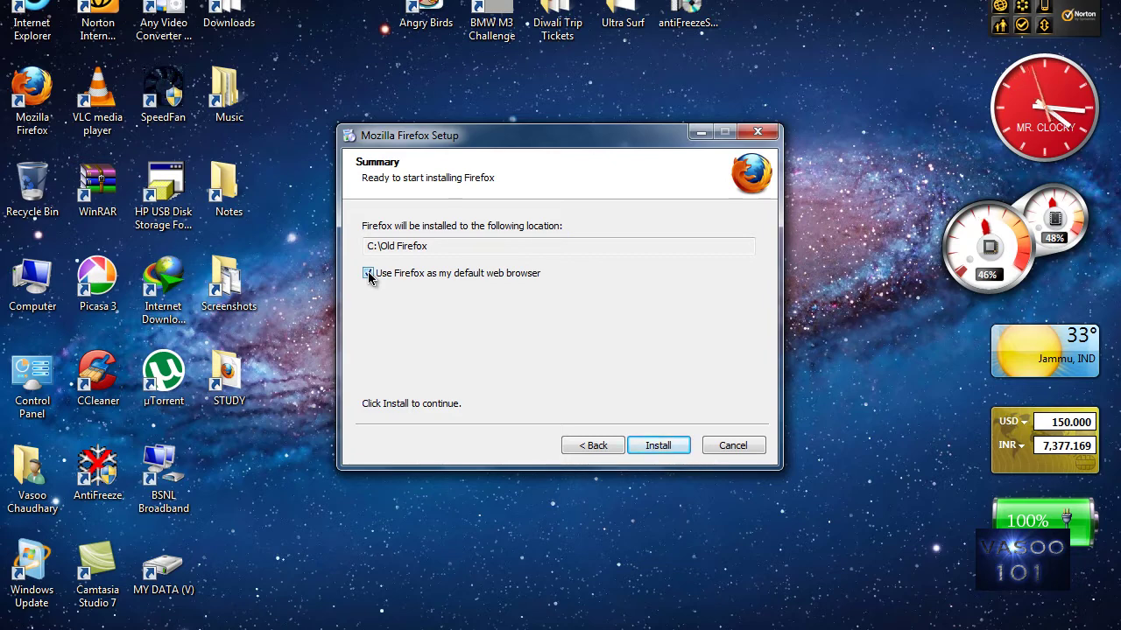
pyautogui.click(654, 446)
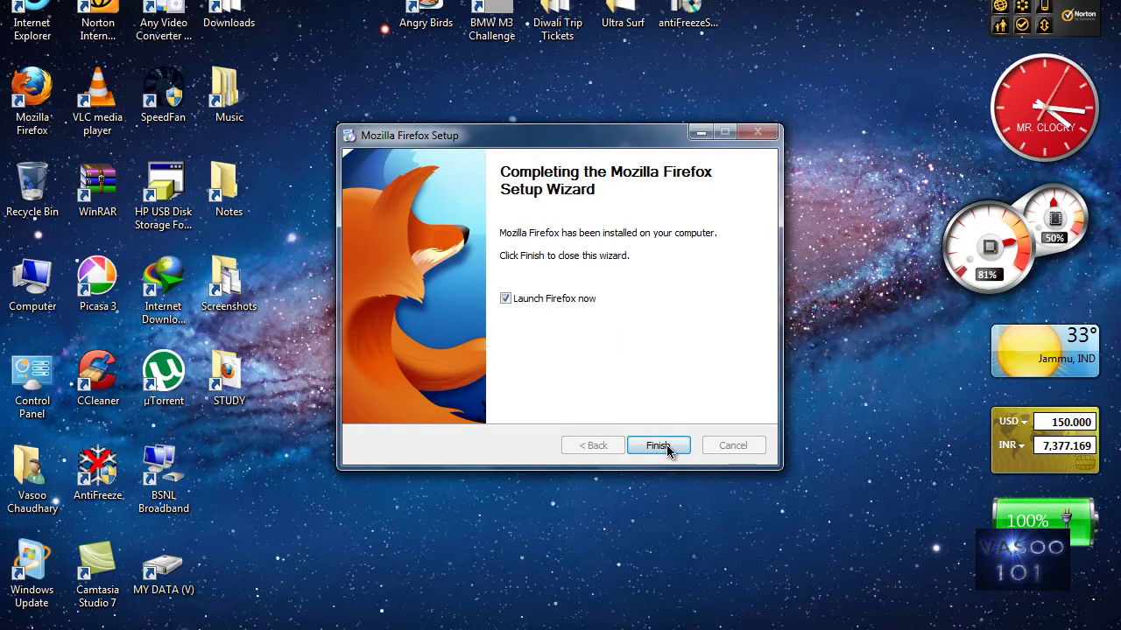
# Step: Finish setup to launch Firefox 3.6.19 and close its Firefox Updated welcome page
pyautogui.click(658, 446)
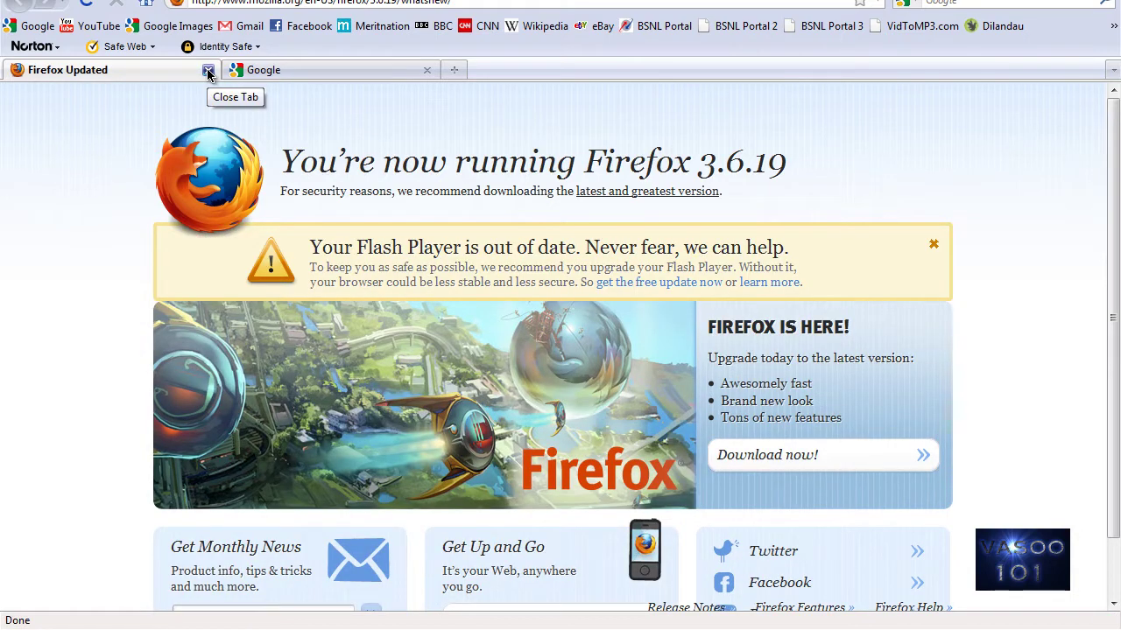
pyautogui.click(208, 71)
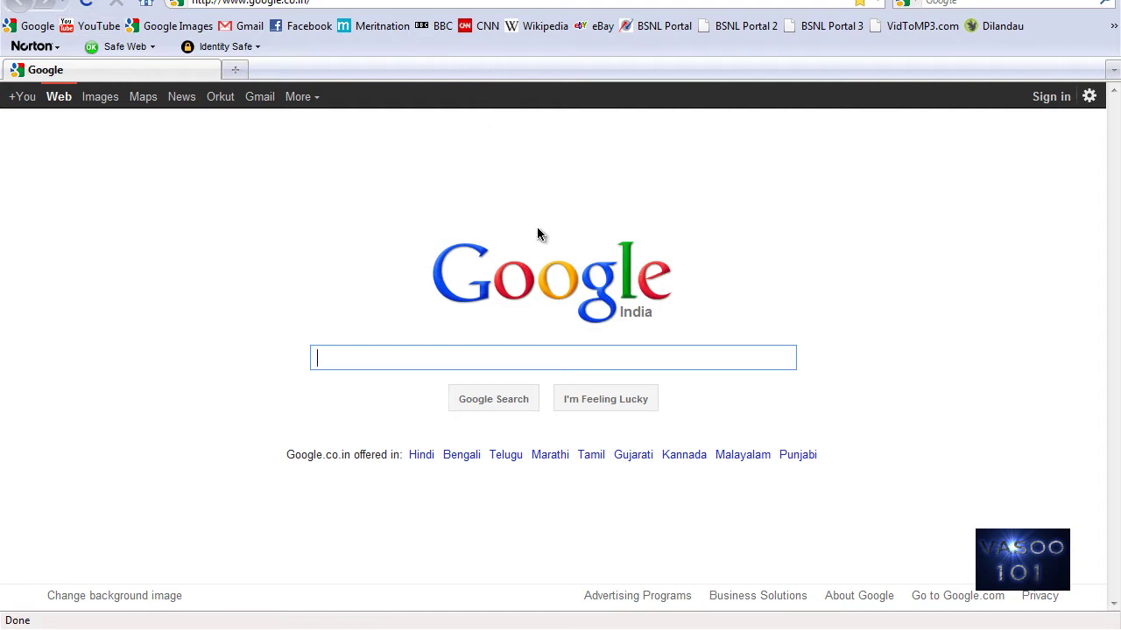
pyautogui.rightClick(537, 341)
pyautogui.click(474, 56)
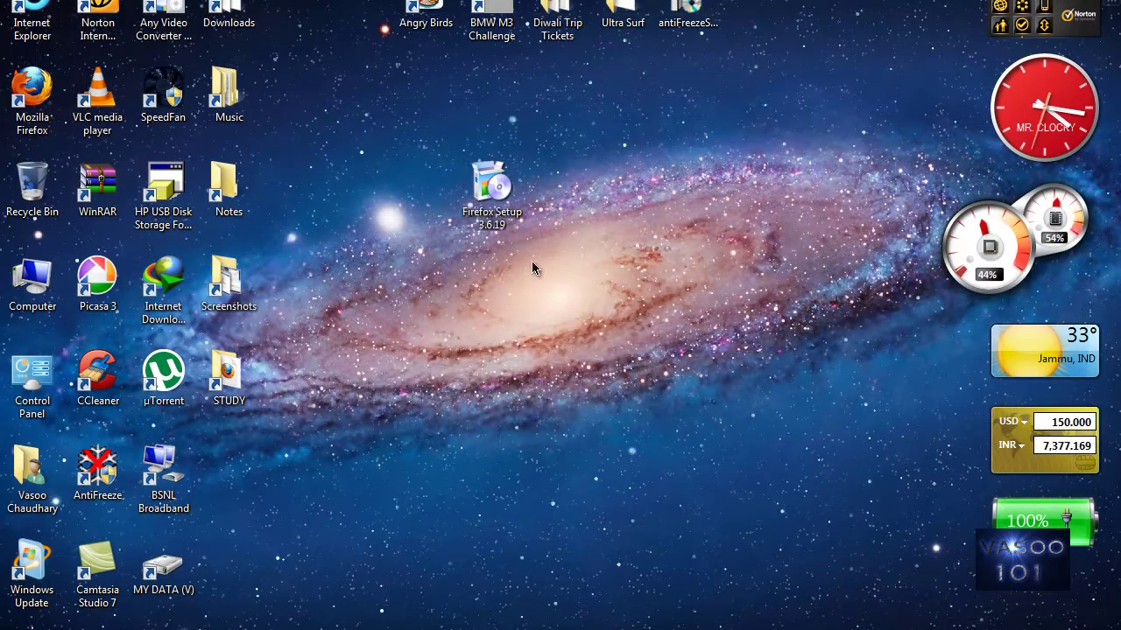
# Step: Reopen Firefox from the desktop and cancel the add-on compatibility check
pyautogui.click(33, 95)
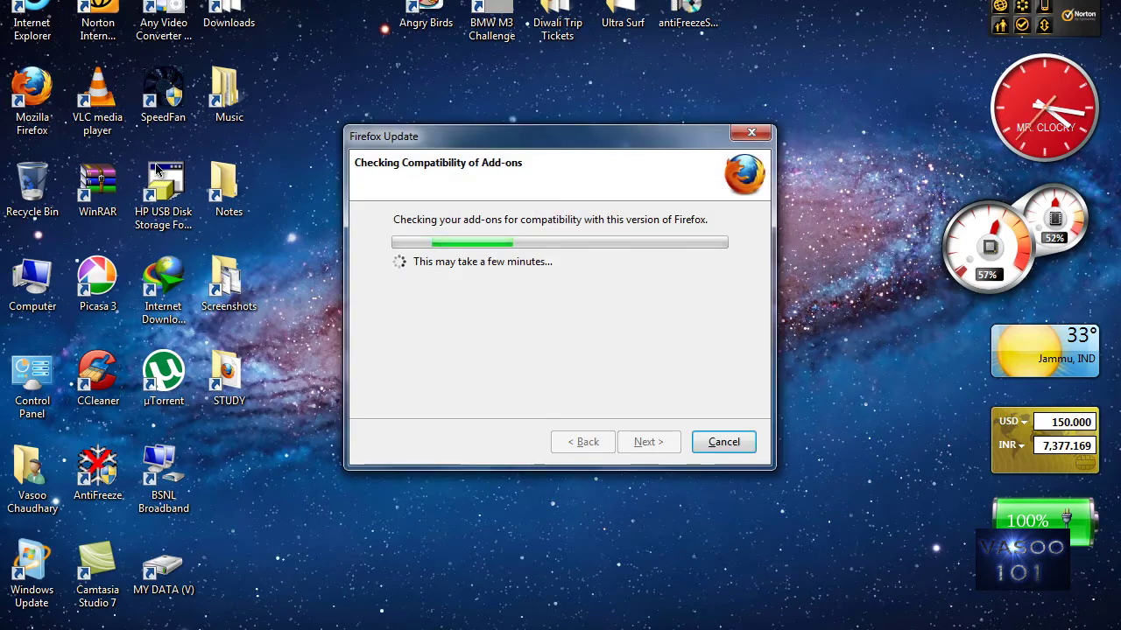
pyautogui.click(715, 443)
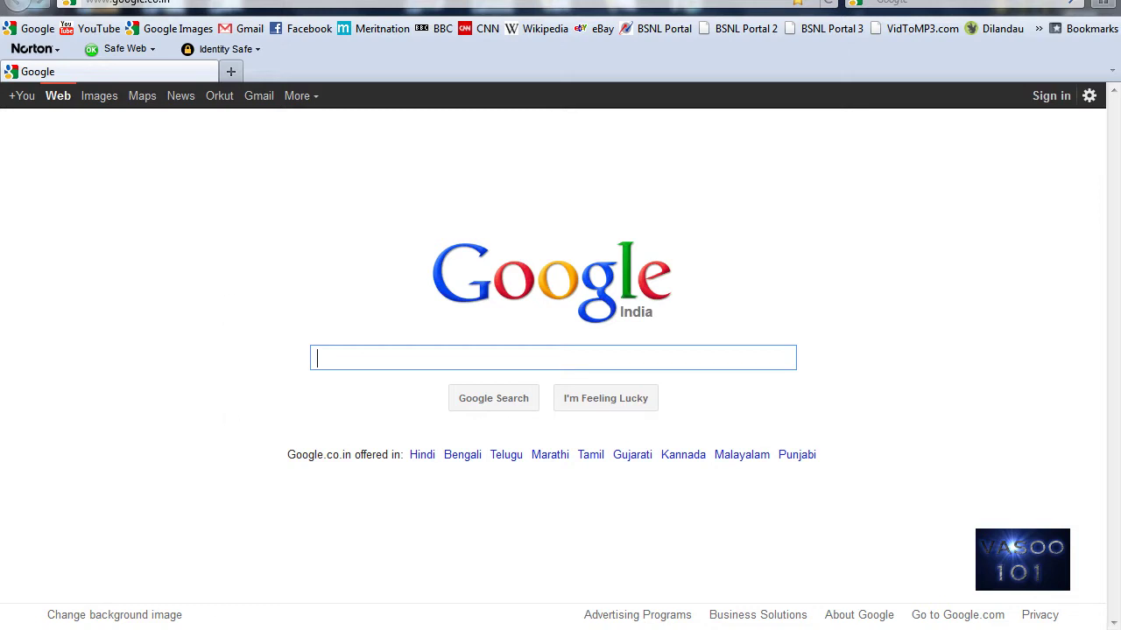
# Step: Minimize Firefox to reveal the desktop
pyautogui.click(186, 629)
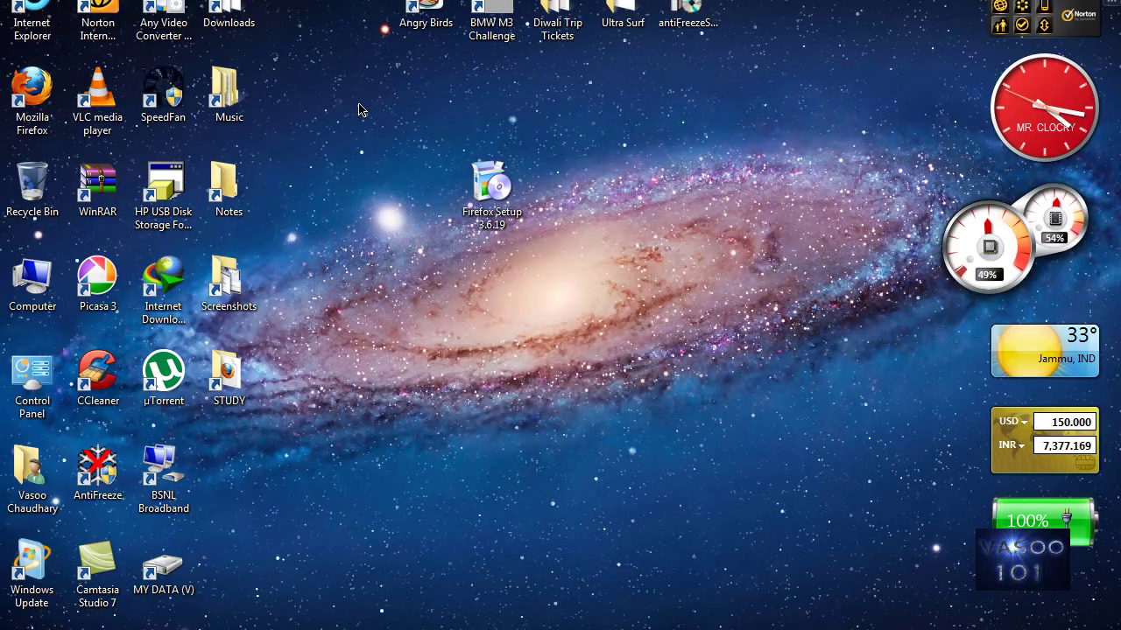
pyautogui.rightClick(293, 168)
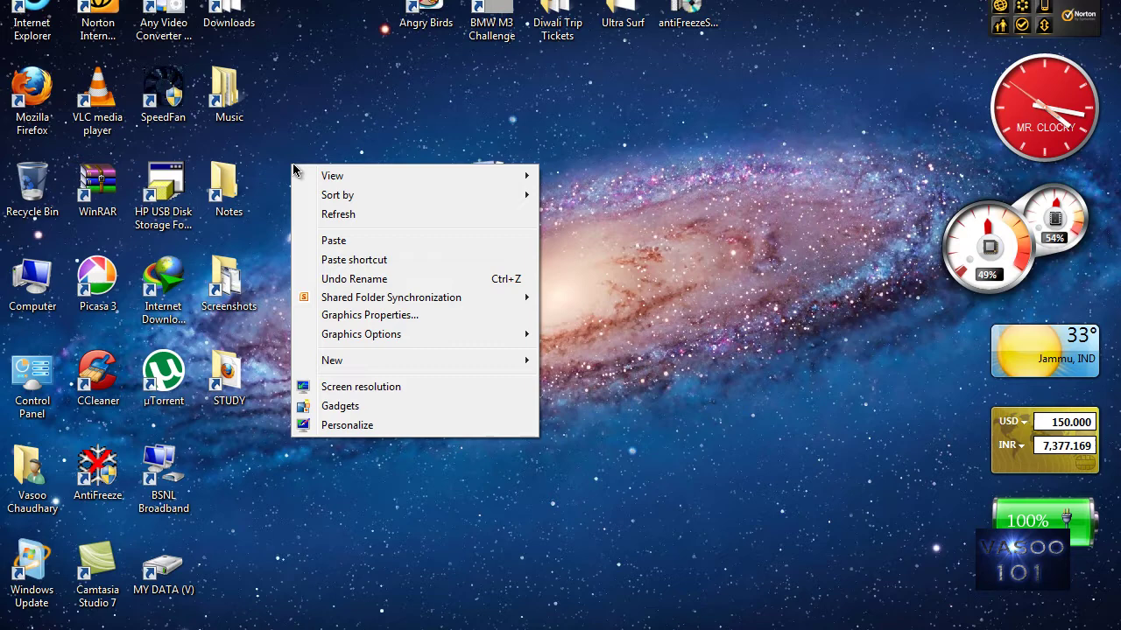
pyautogui.moveTo(406, 367)
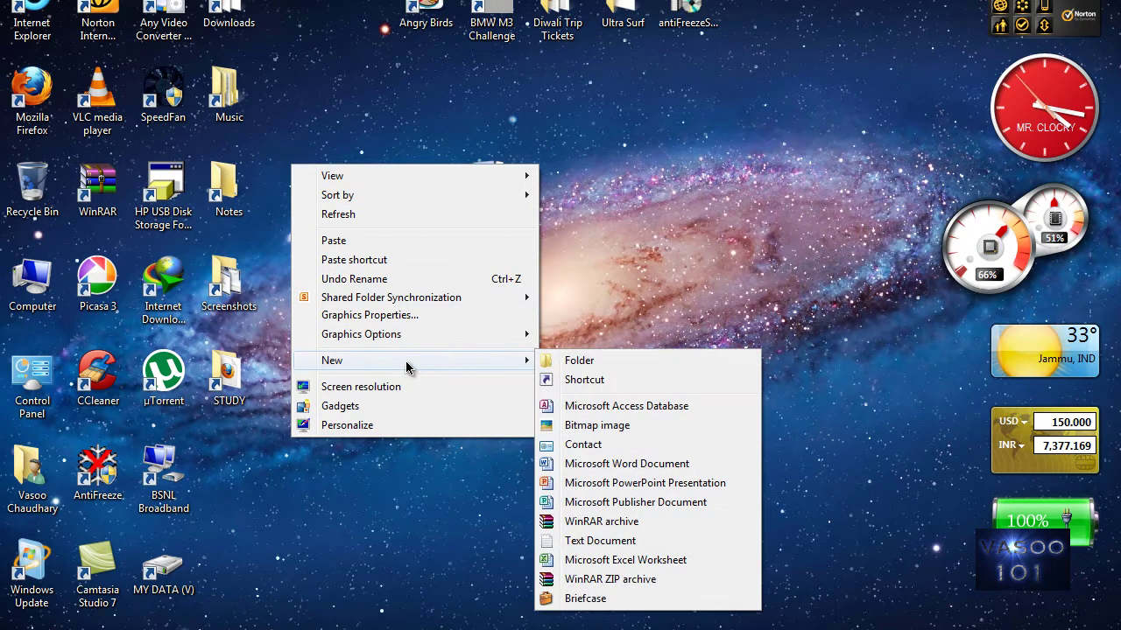
pyautogui.click(585, 253)
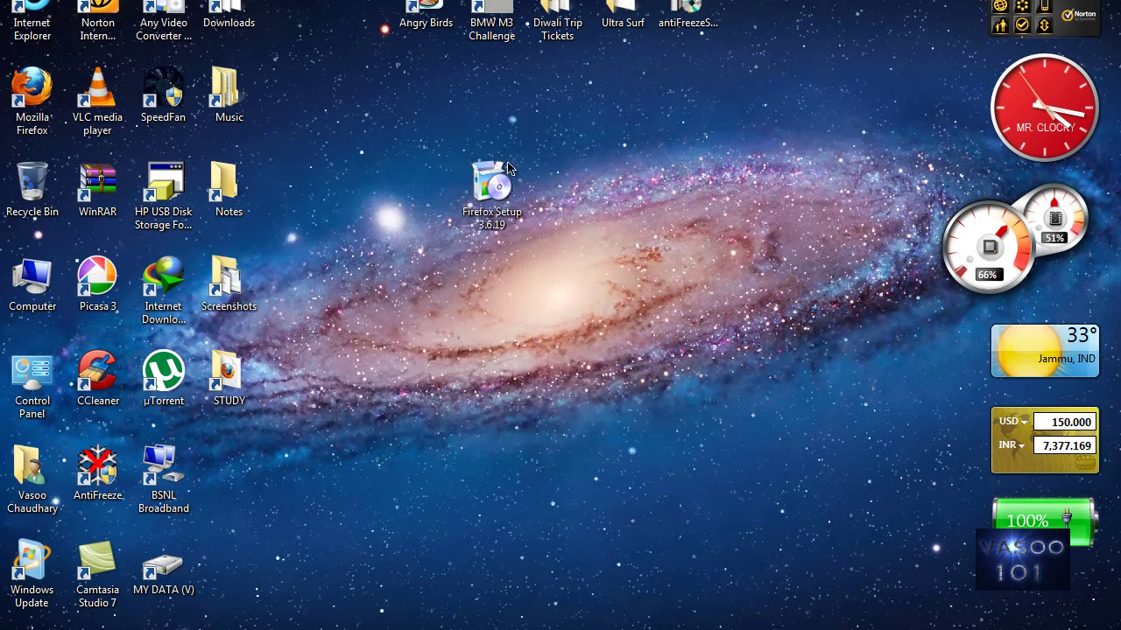
# Step: Start a new desktop shortcut targeting C:\Old Firefox\firefox.exe
pyautogui.rightClick(670, 163)
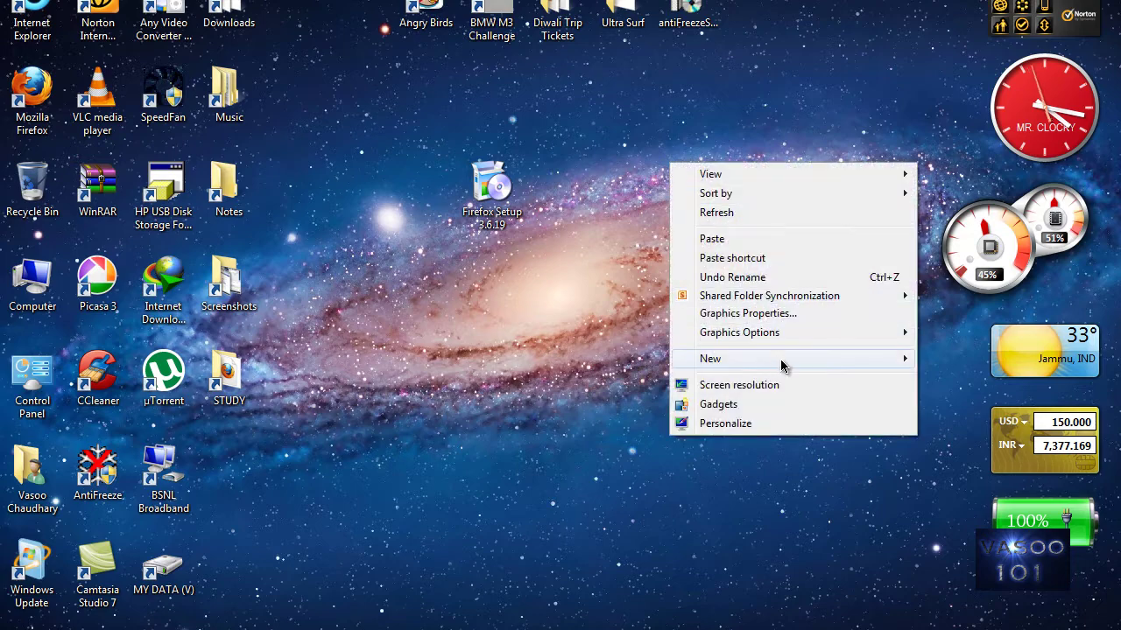
pyautogui.moveTo(780, 361)
pyautogui.click(481, 384)
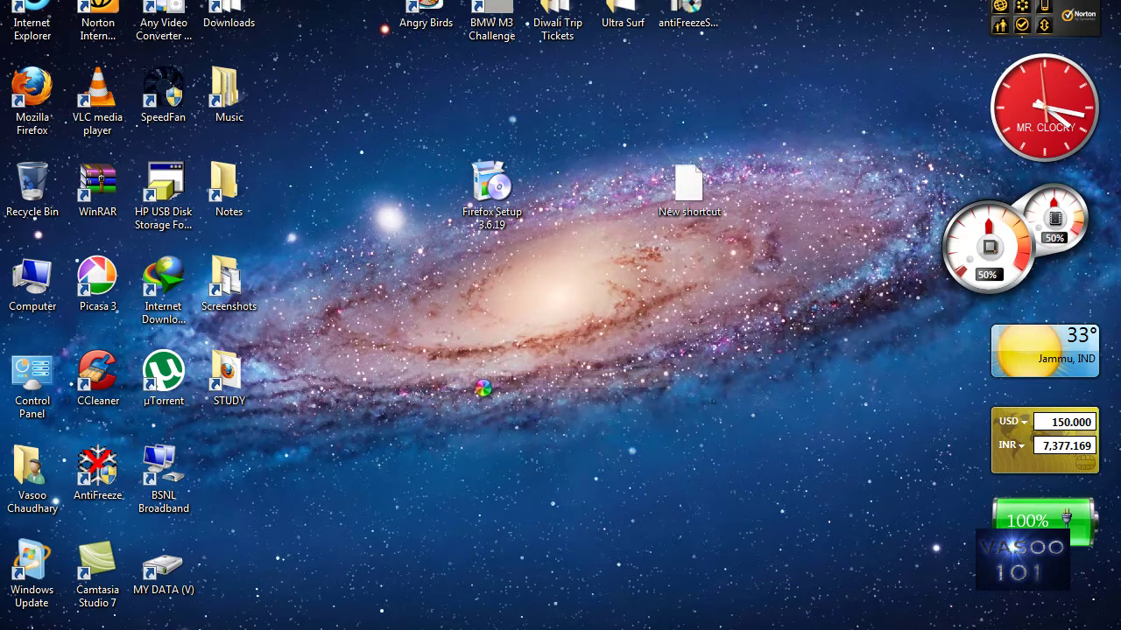
pyautogui.click(723, 292)
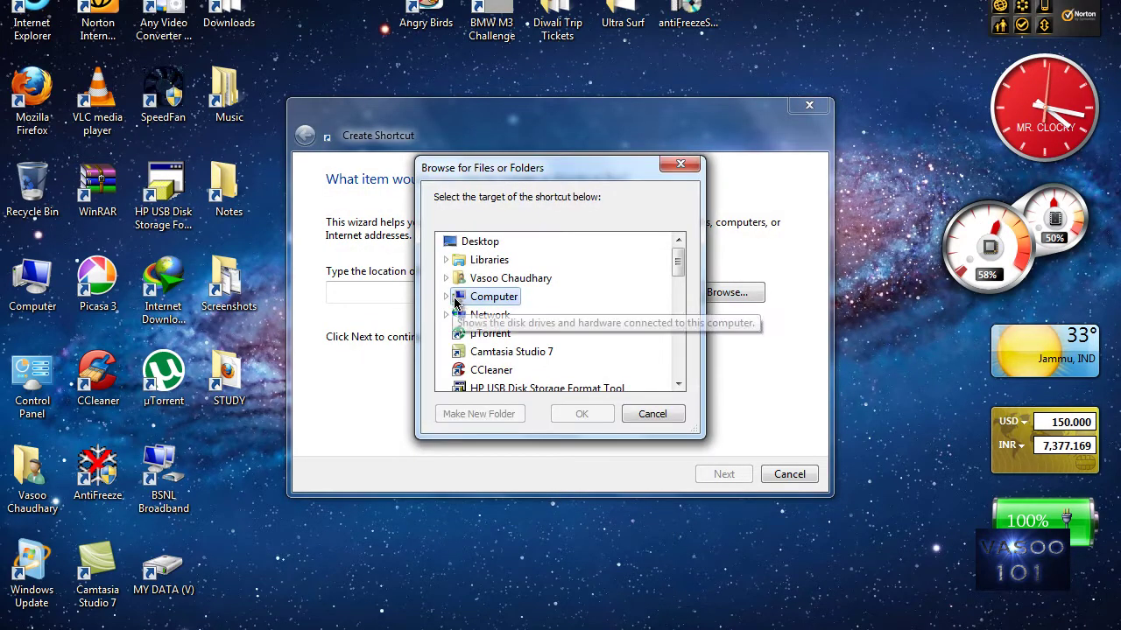
pyautogui.click(449, 297)
pyautogui.click(464, 315)
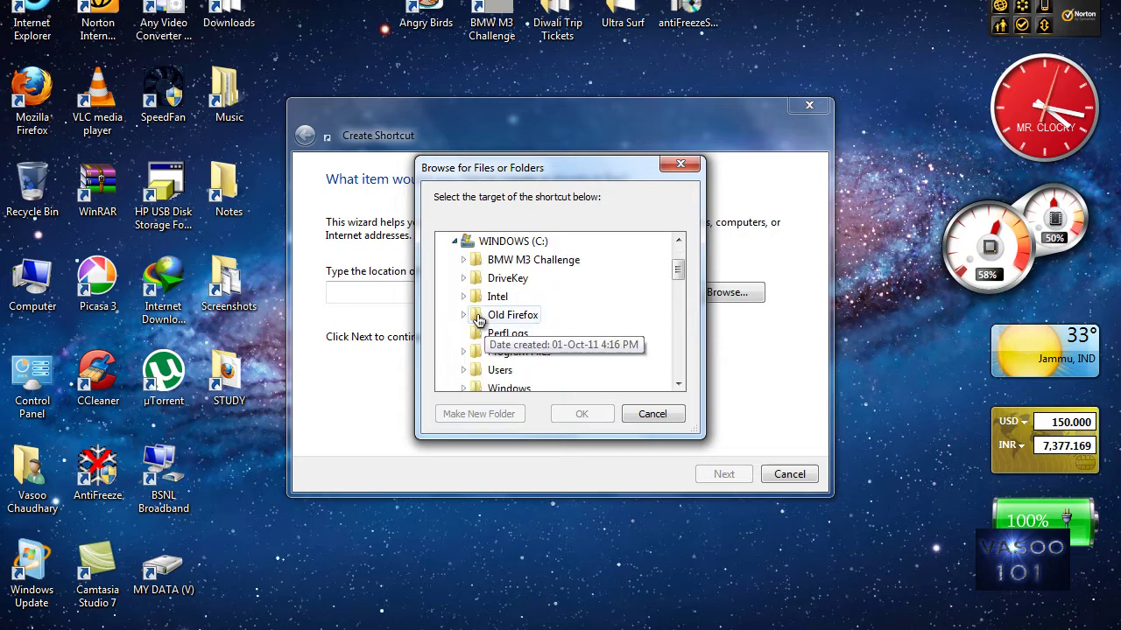
pyautogui.click(465, 315)
pyautogui.scroll(-5, 570, 294)
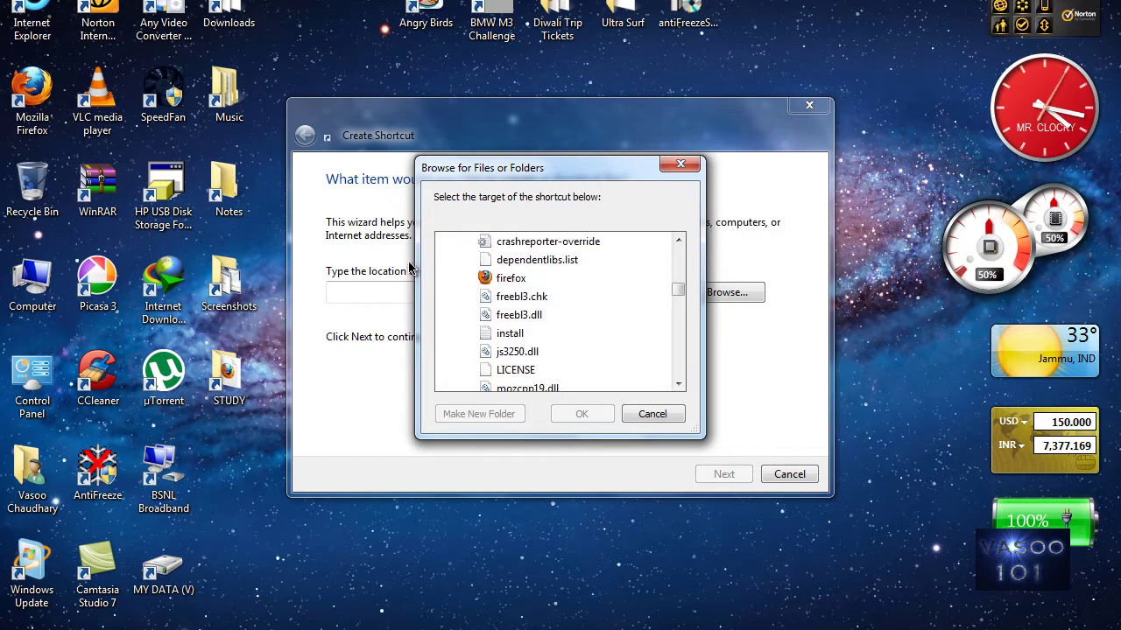
pyautogui.click(499, 279)
pyautogui.click(576, 416)
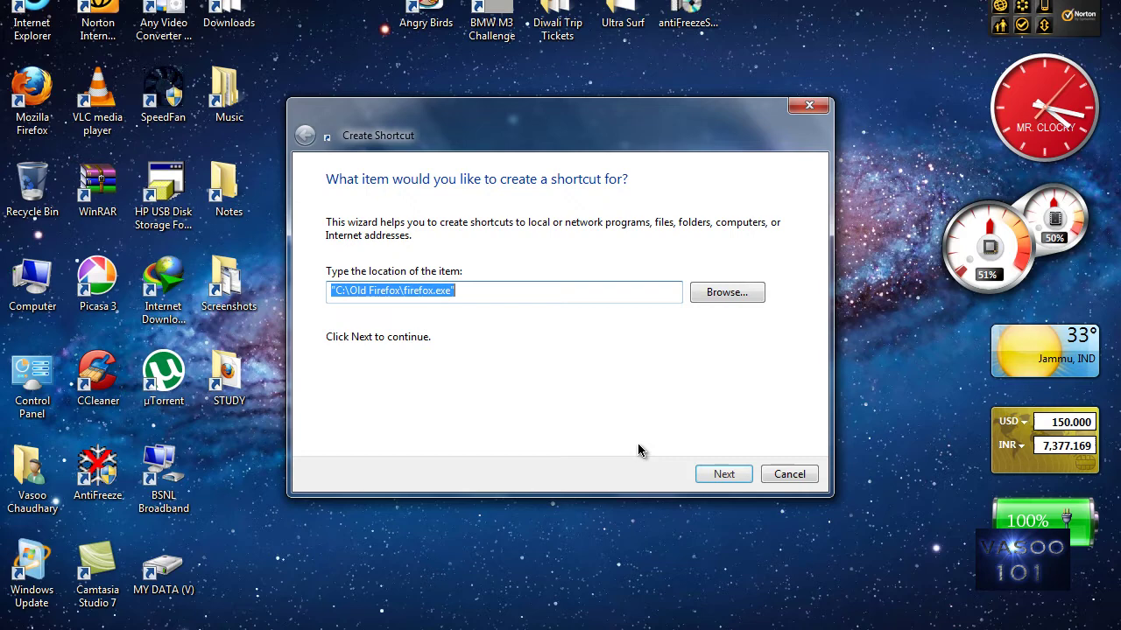
# Step: Name the shortcut 'Old Firefox' and finish creating it
pyautogui.click(722, 475)
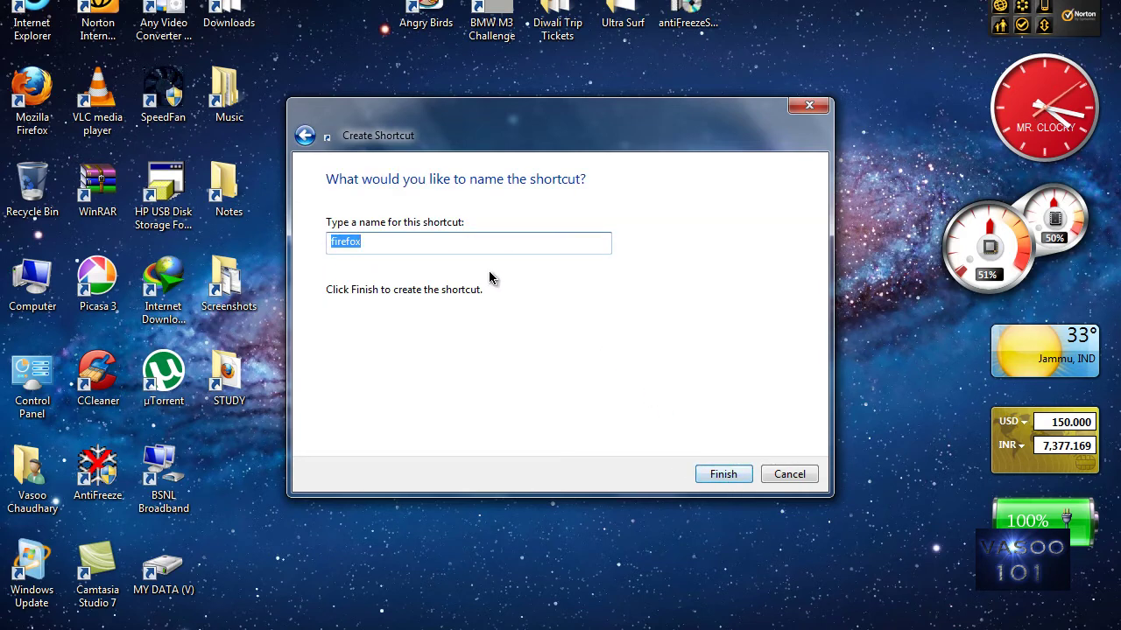
pyautogui.press('BackSpace')
pyautogui.write('Old ')
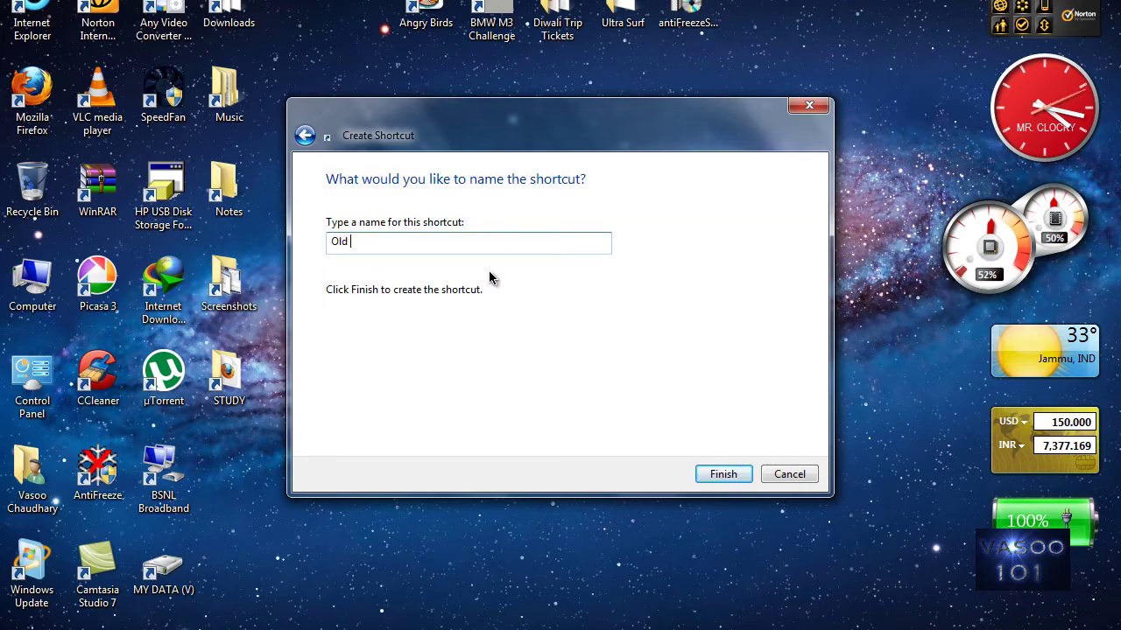
pyautogui.write('Firefox')
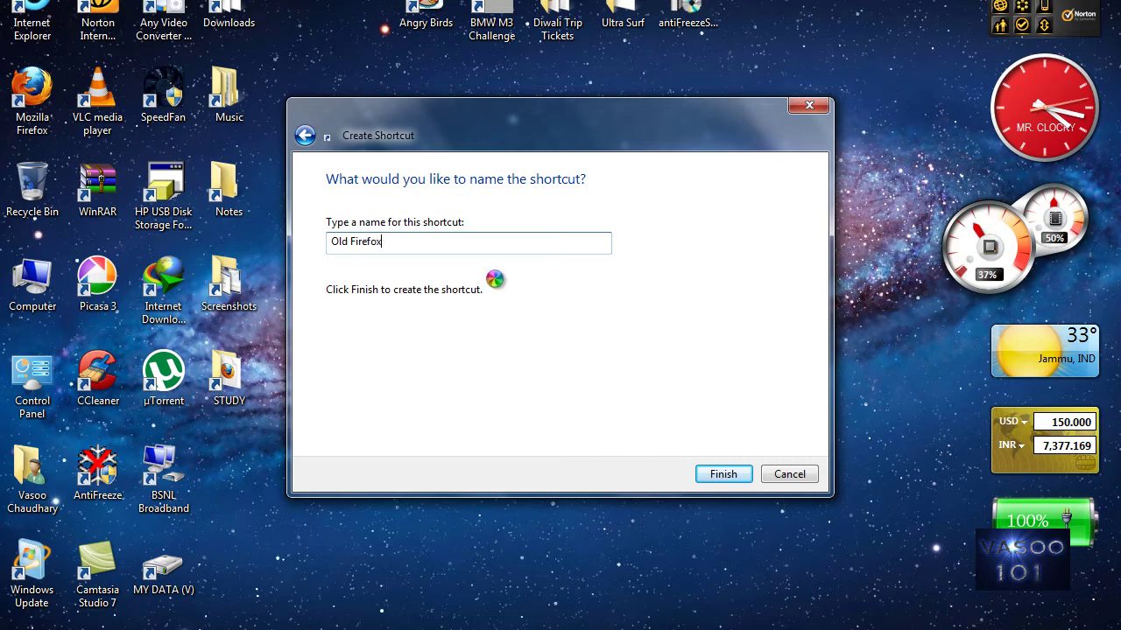
pyautogui.press('Return')
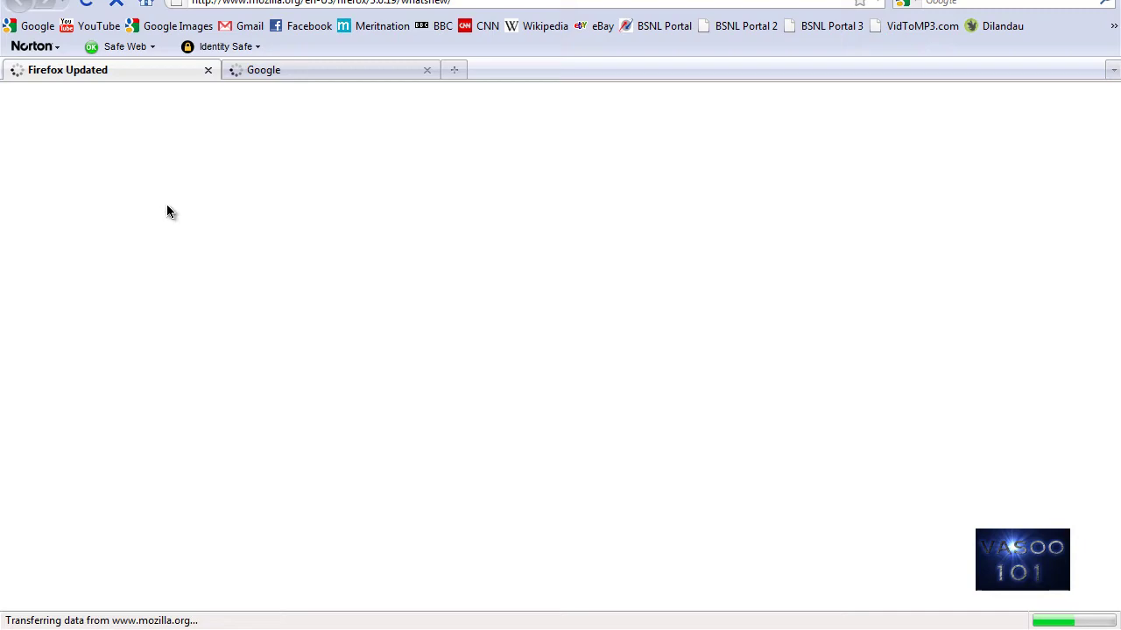
pyautogui.click(208, 70)
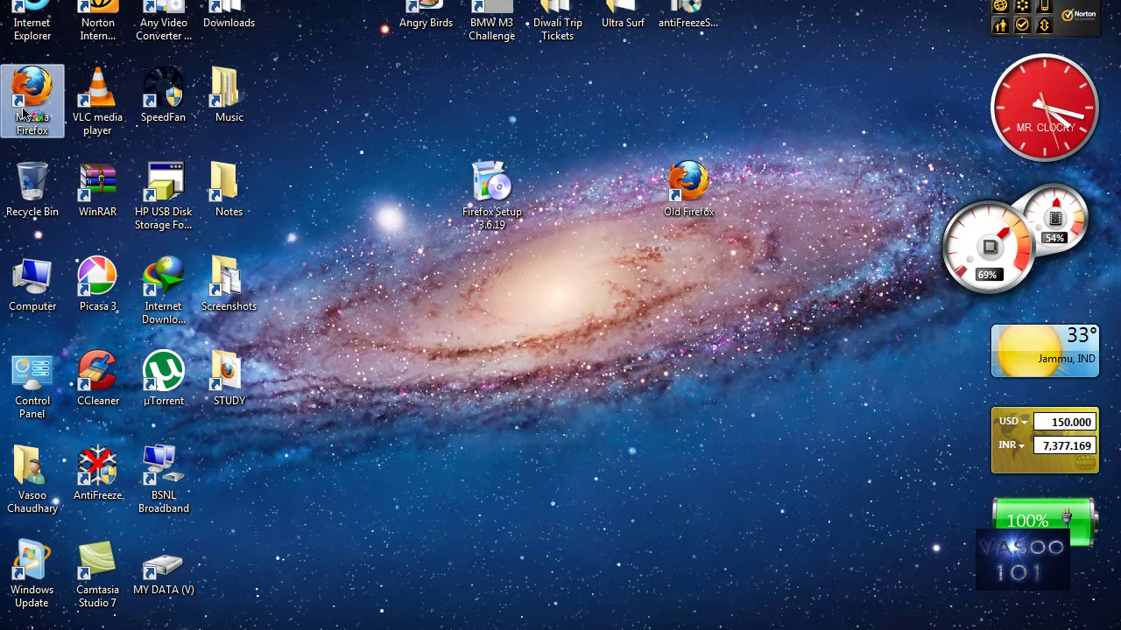
pyautogui.doubleClick(27, 112)
pyautogui.click(705, 442)
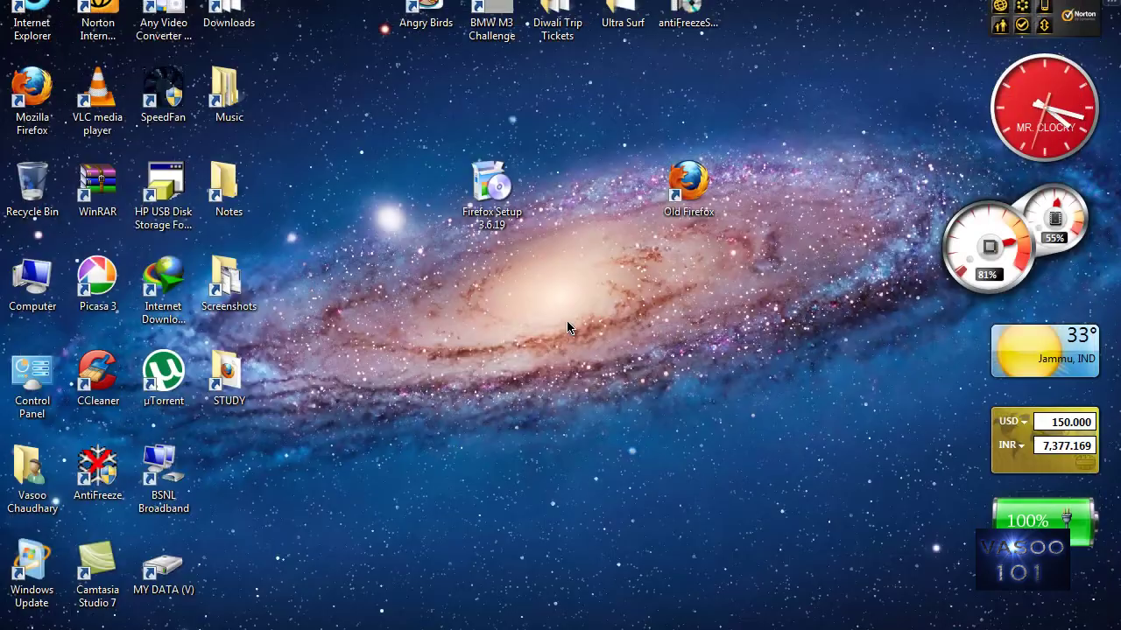
pyautogui.doubleClick(704, 194)
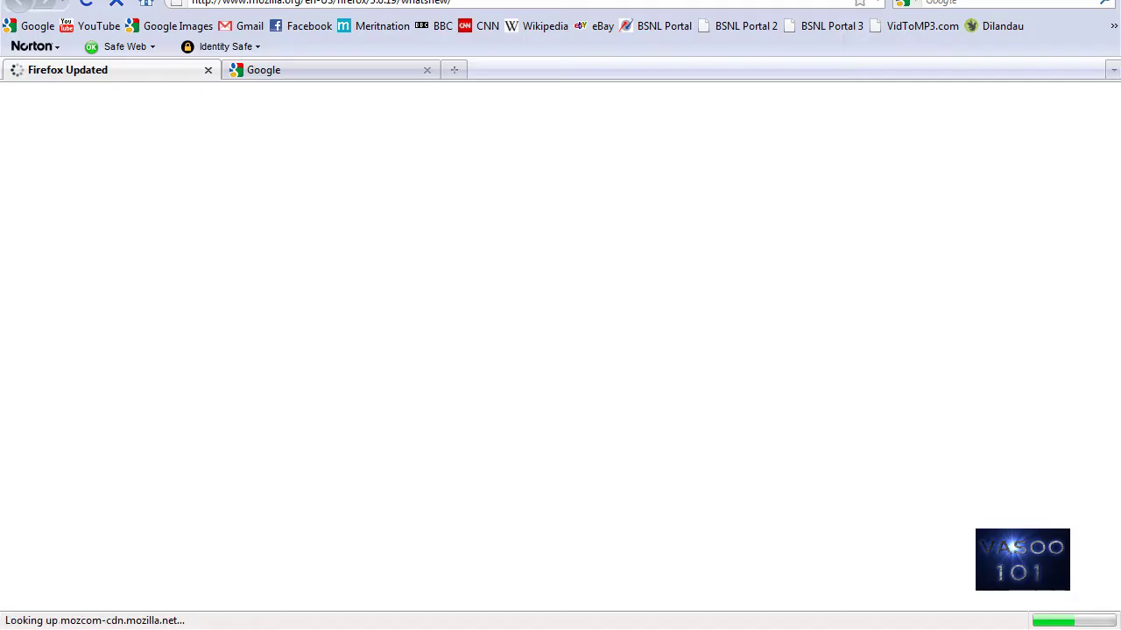
pyautogui.click(206, 72)
pyautogui.hotkey('alt', 'F4')
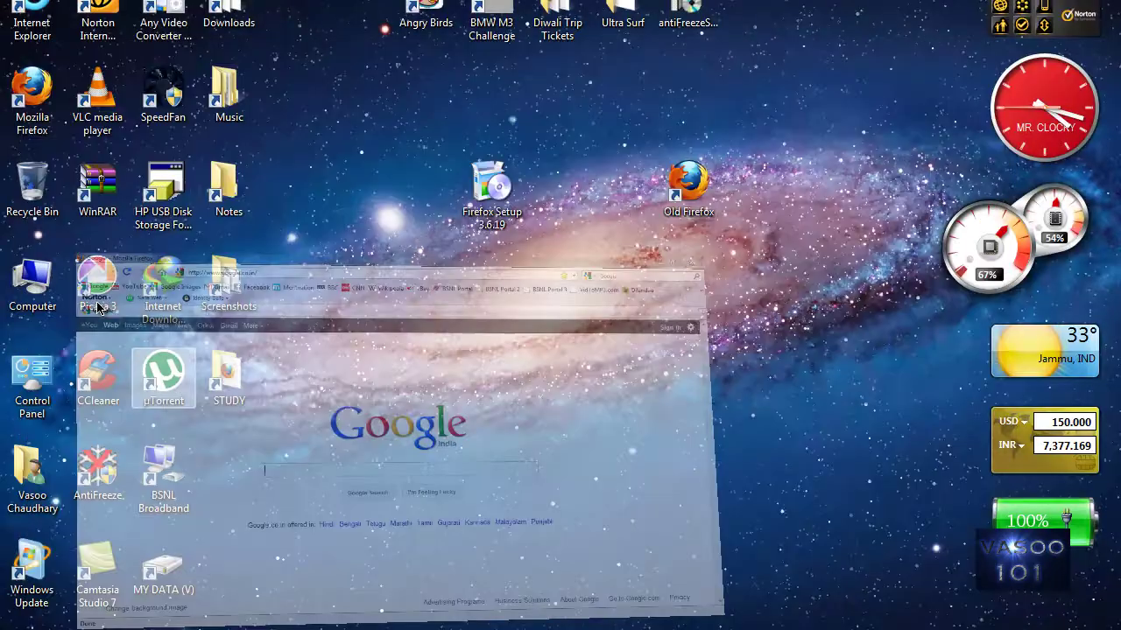
pyautogui.doubleClick(41, 108)
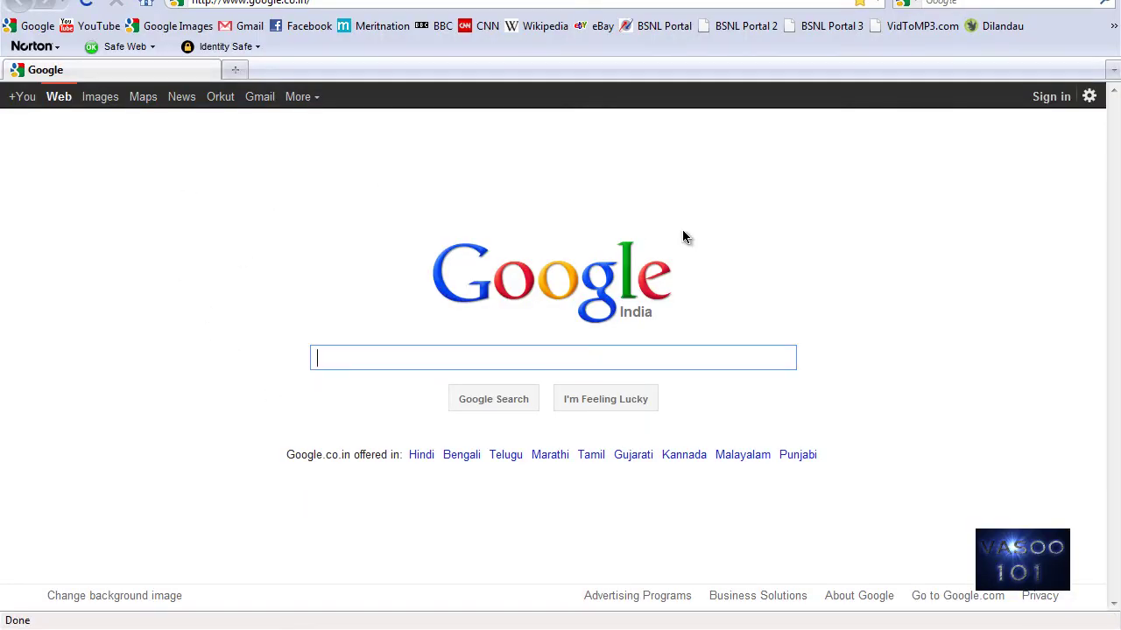
pyautogui.hotkey('alt', 'F4')
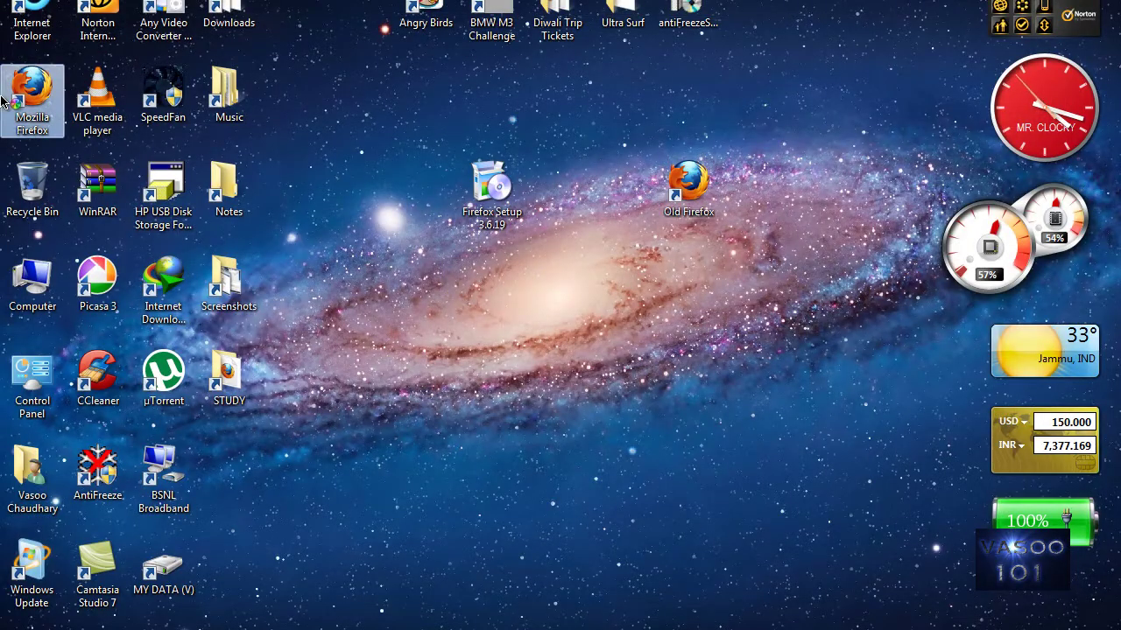
pyautogui.doubleClick(5, 105)
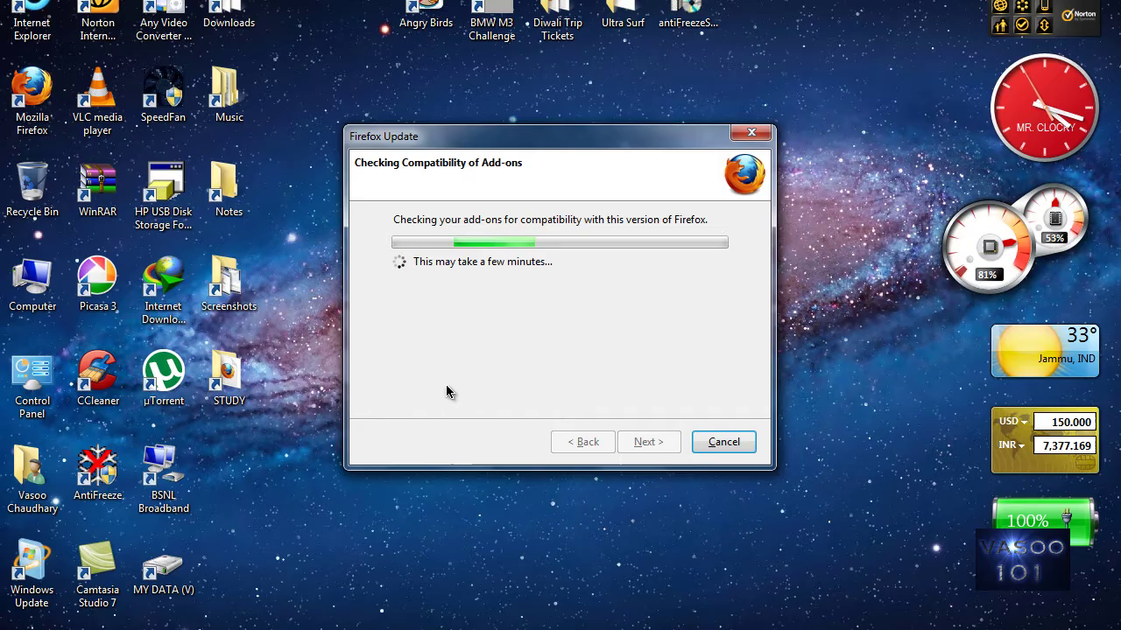
pyautogui.click(723, 442)
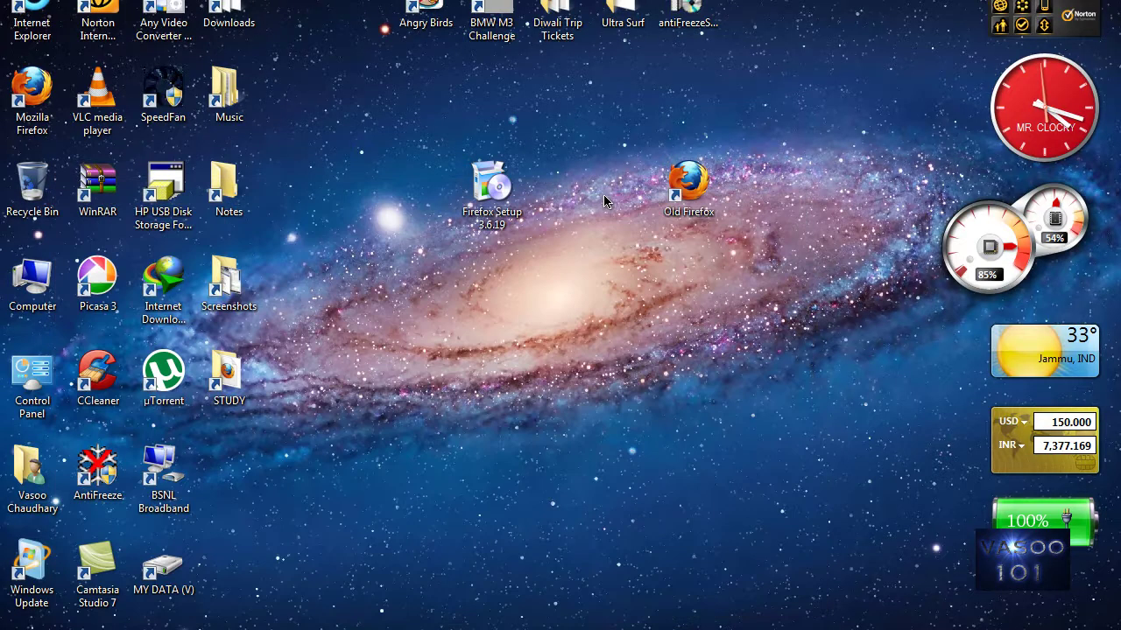
pyautogui.doubleClick(688, 184)
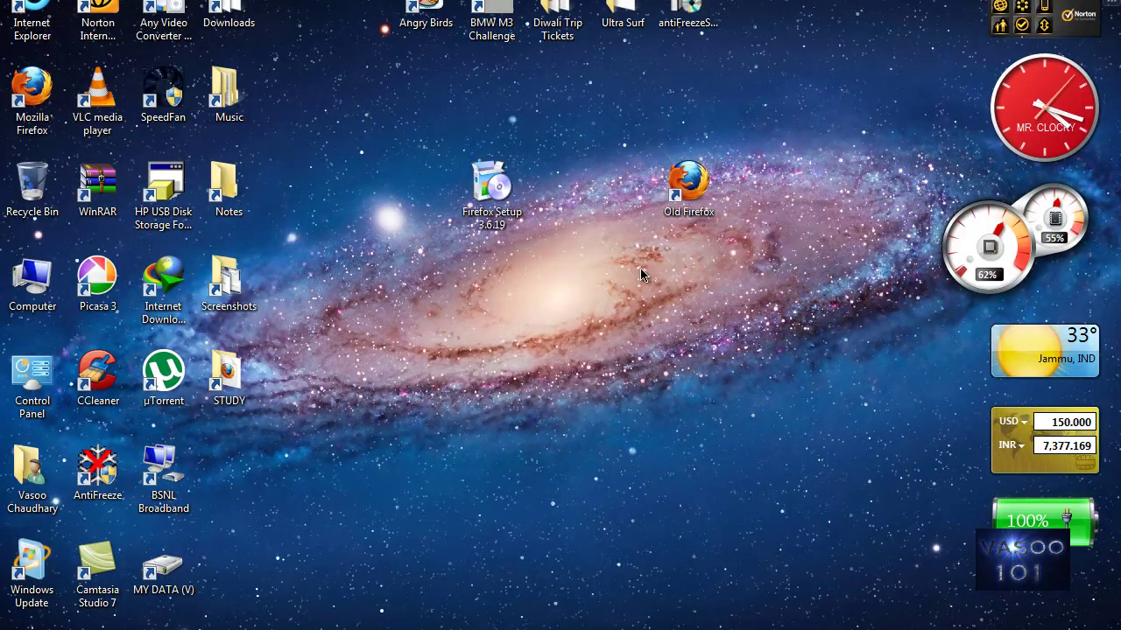
# Step: Drag the Old Firefox desktop shortcut onto the Internet Download Manager icon
pyautogui.moveTo(689, 184); pyautogui.dragTo(32, 195)
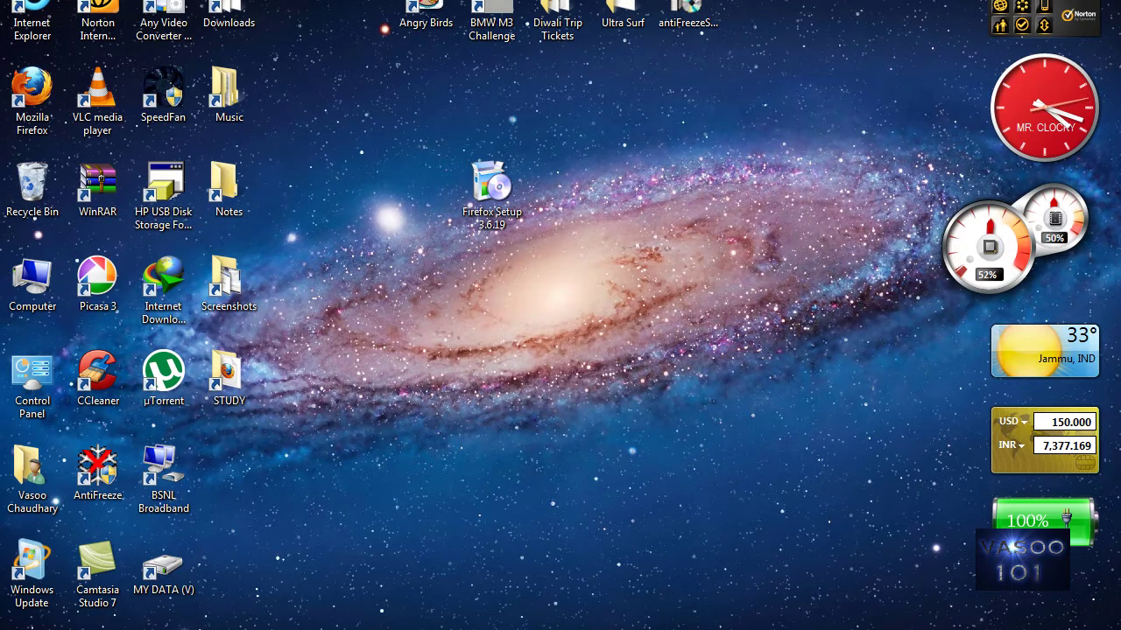
pyautogui.press('F10')
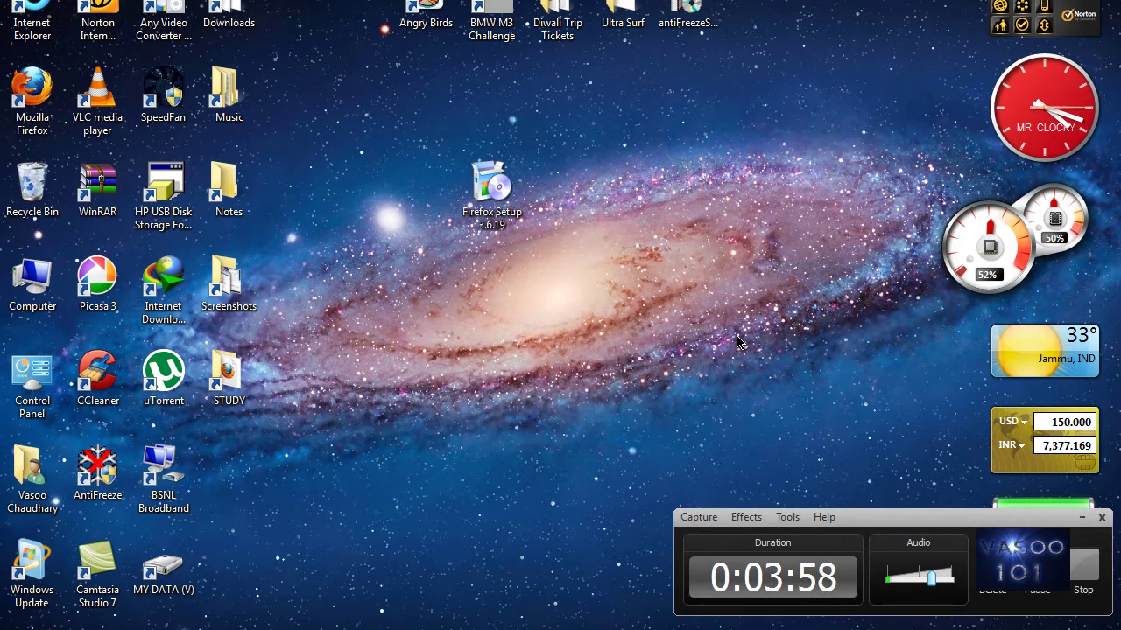